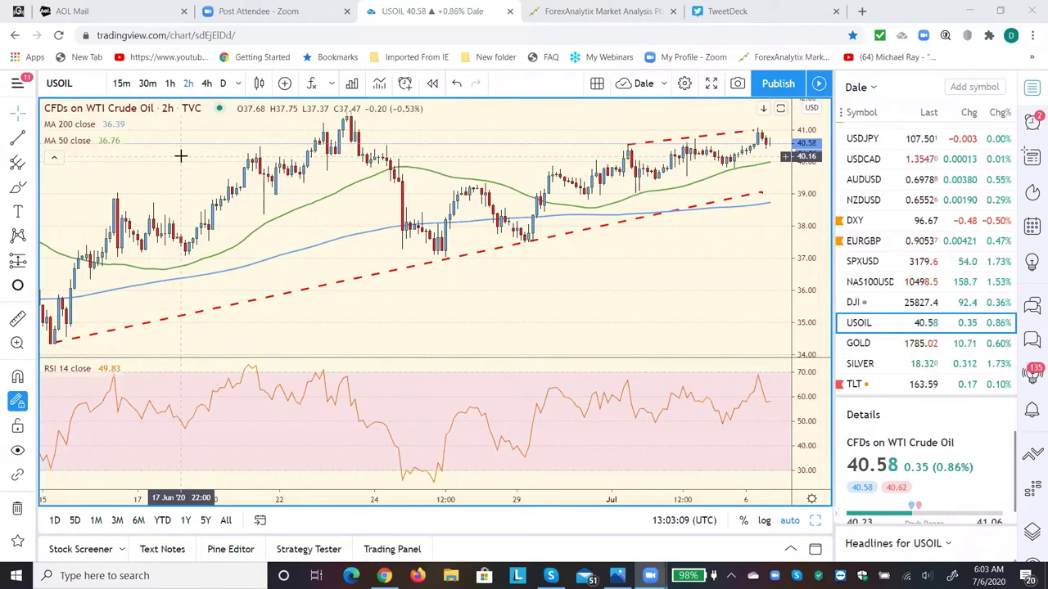
Step: Move the USOIL chart to 4-hour candles, then to the 1-week timeframe
click(205, 88)
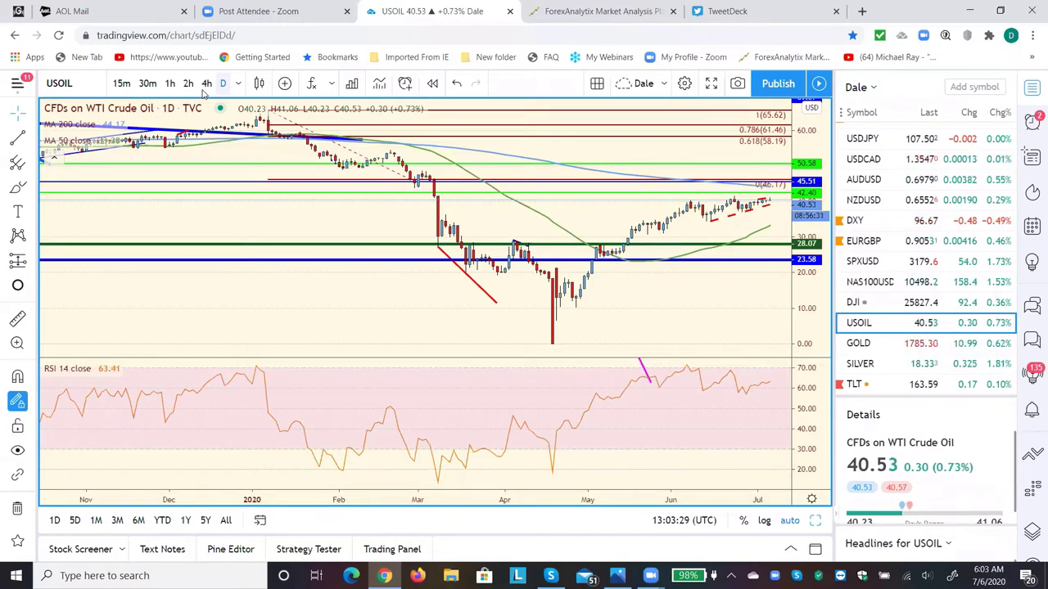
click(237, 83)
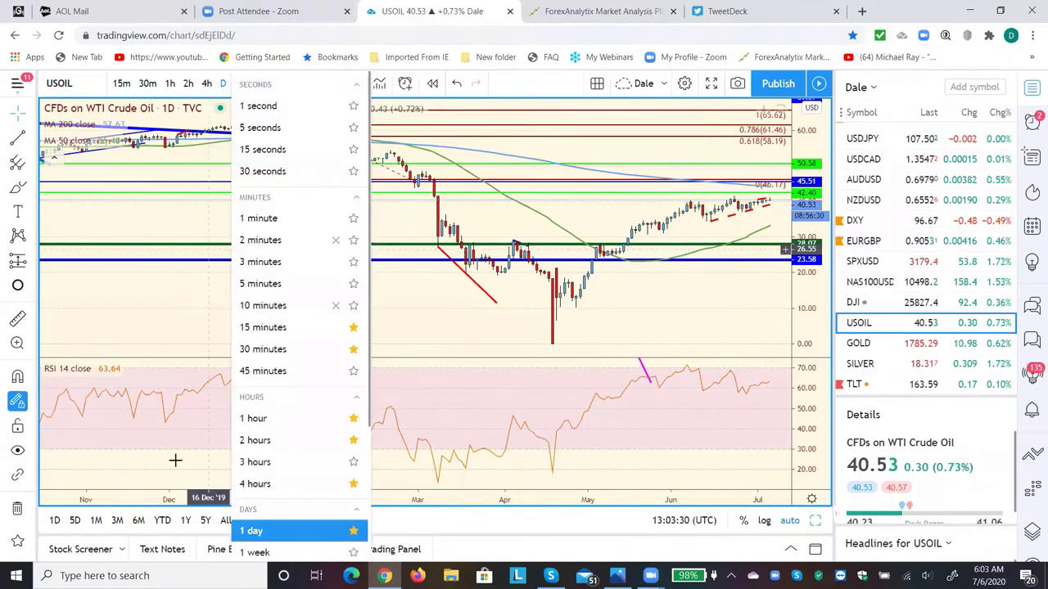
click(247, 554)
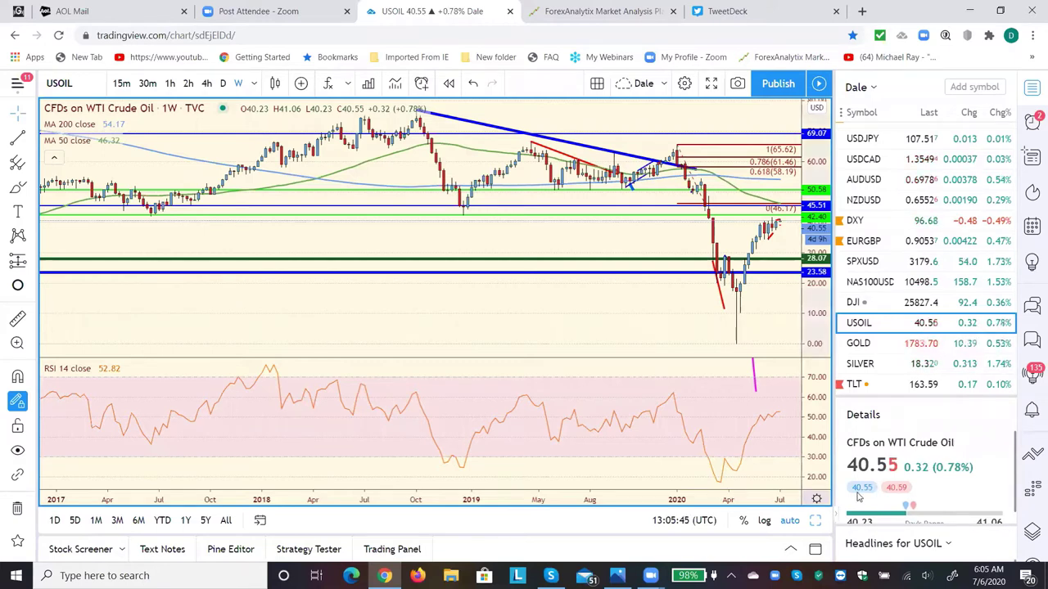
Step: Load the DXY chart, view it on 4h, then set it to the 1D interval
click(856, 221)
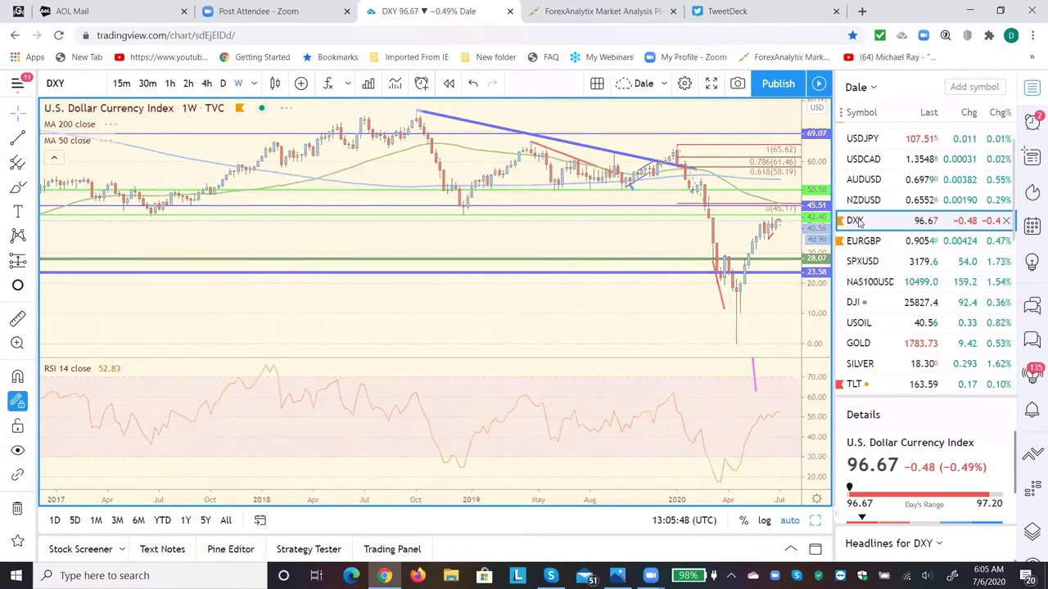
click(208, 83)
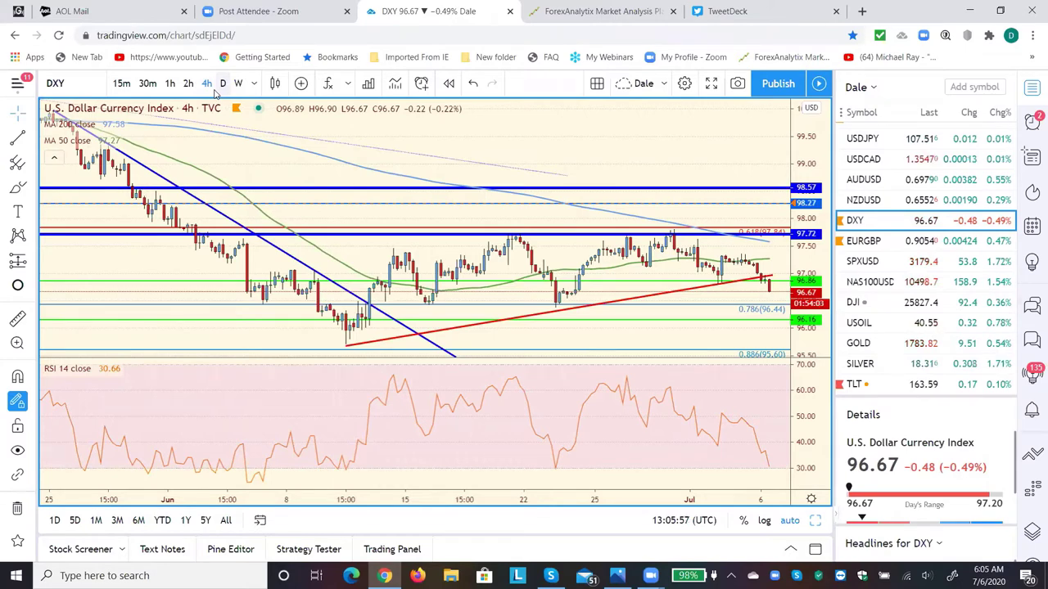
click(222, 83)
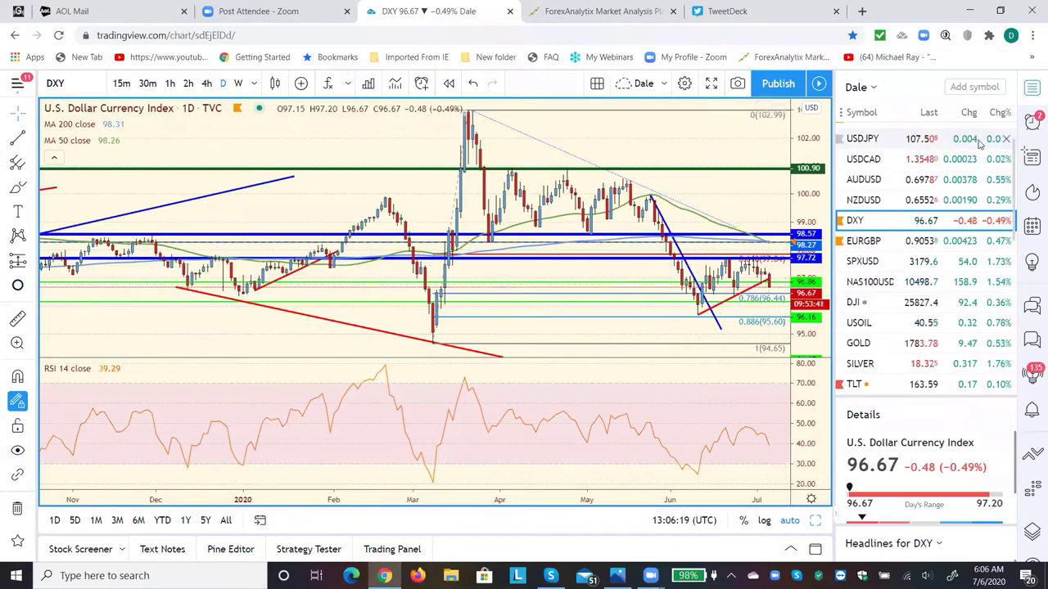
Step: Open EURUSD from the watchlist, switch it to 4h, then back to 1D
scroll(1018, 139, up, 2)
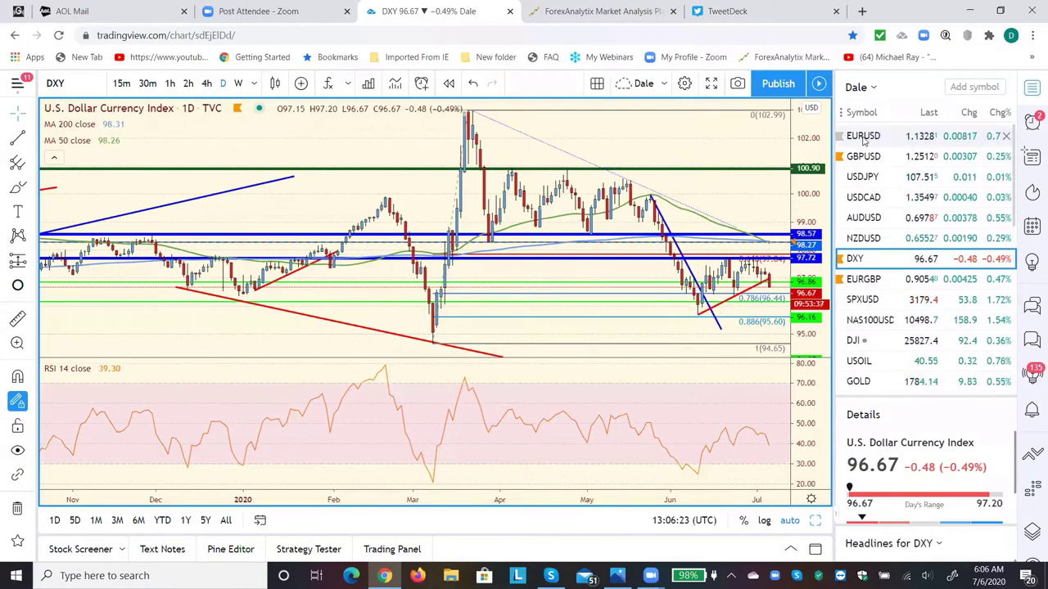
click(863, 139)
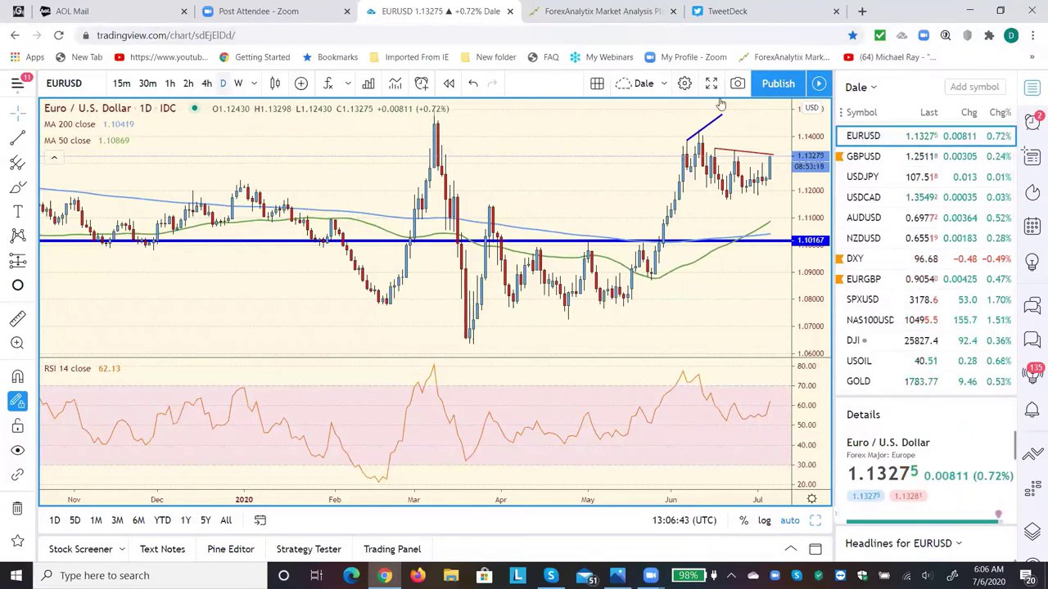
key(4)
key(h)
key(Return)
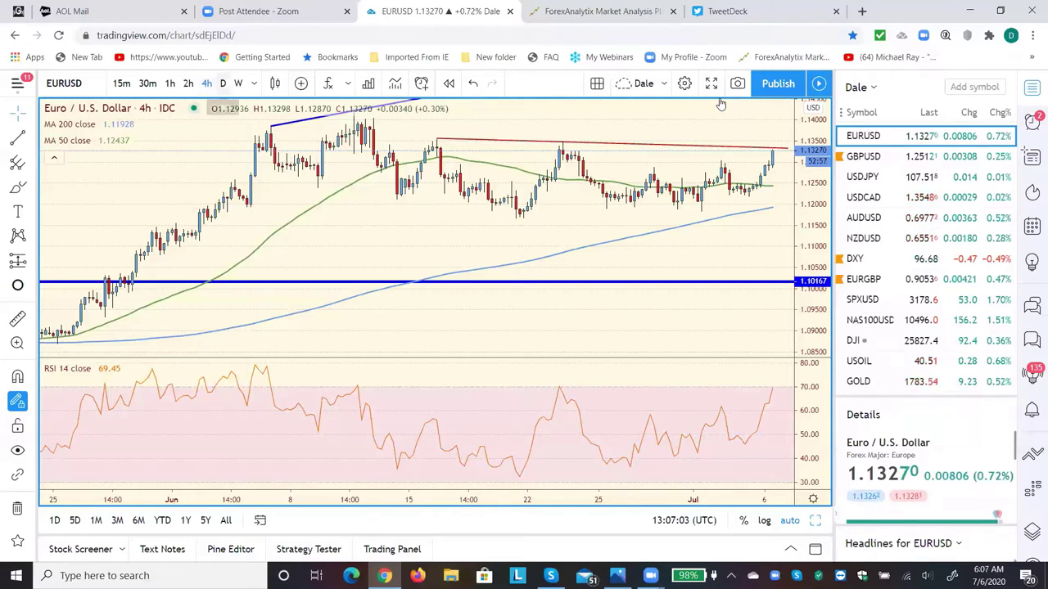
text(1D)
key(Return)
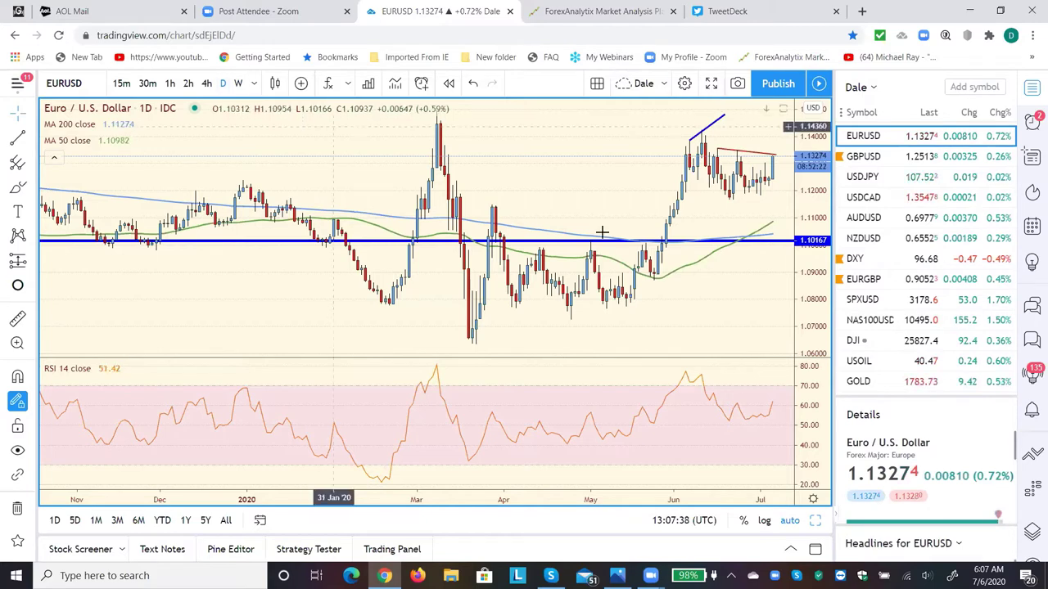
Step: Show the DXY daily chart again, then load the SPXUSD daily chart
click(855, 259)
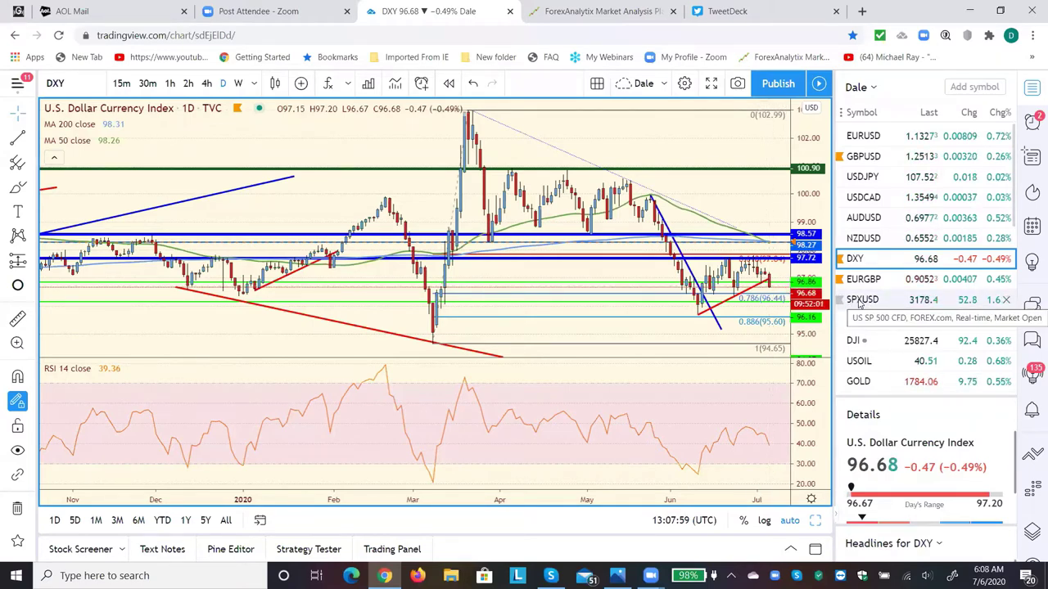
click(860, 301)
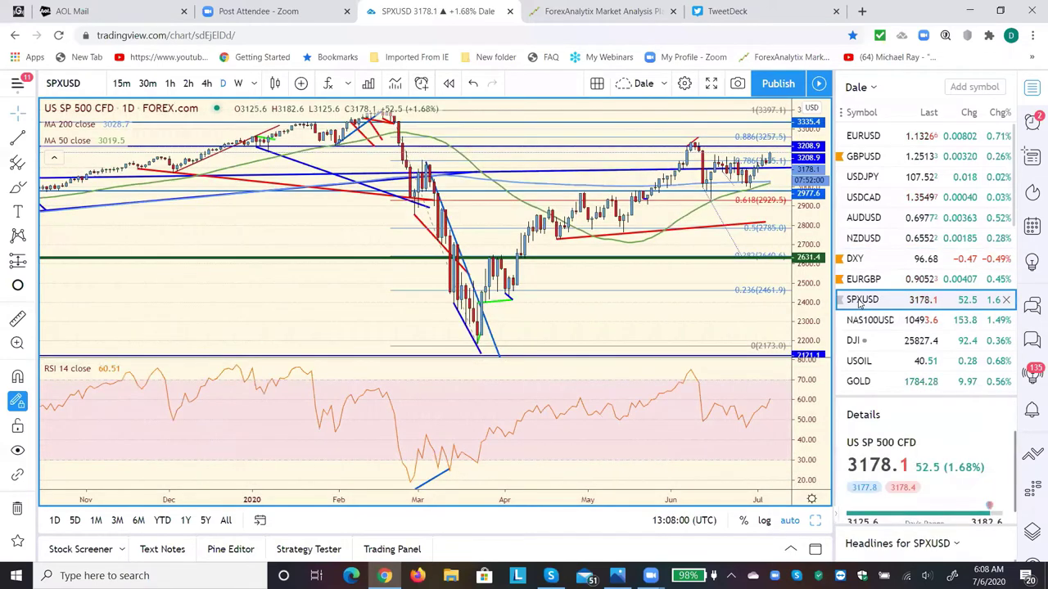
Step: Set SPXUSD to 4h, then flip between NAS100USD and SPXUSD, ending on NAS100USD
click(206, 83)
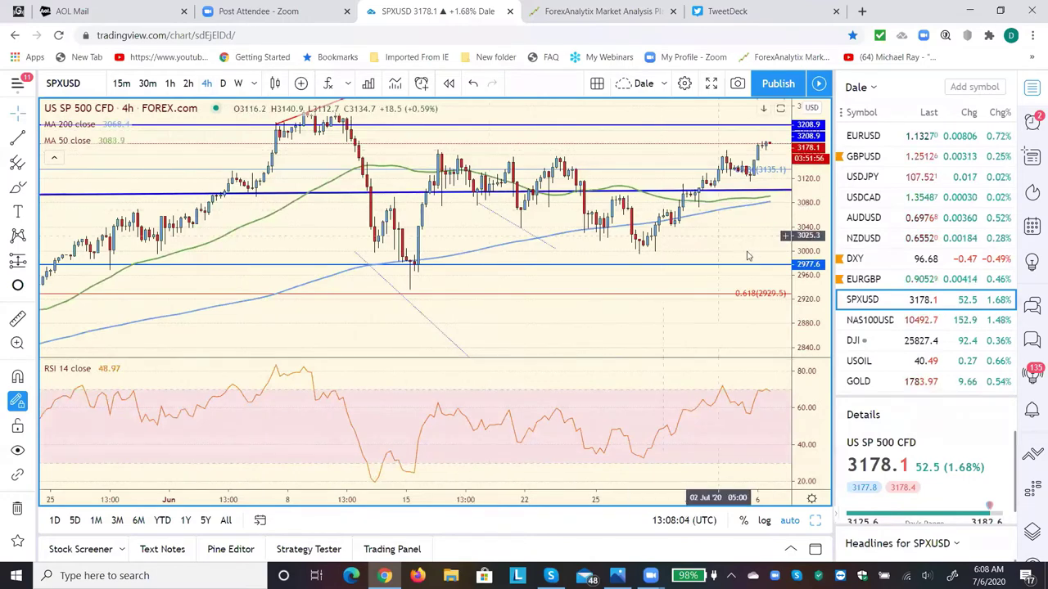
click(888, 321)
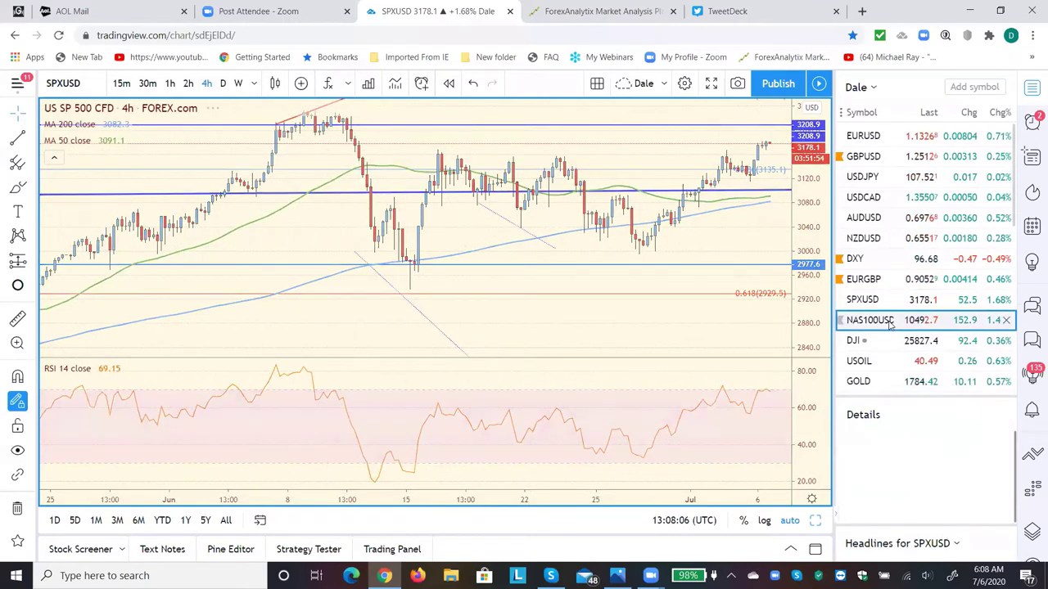
click(867, 301)
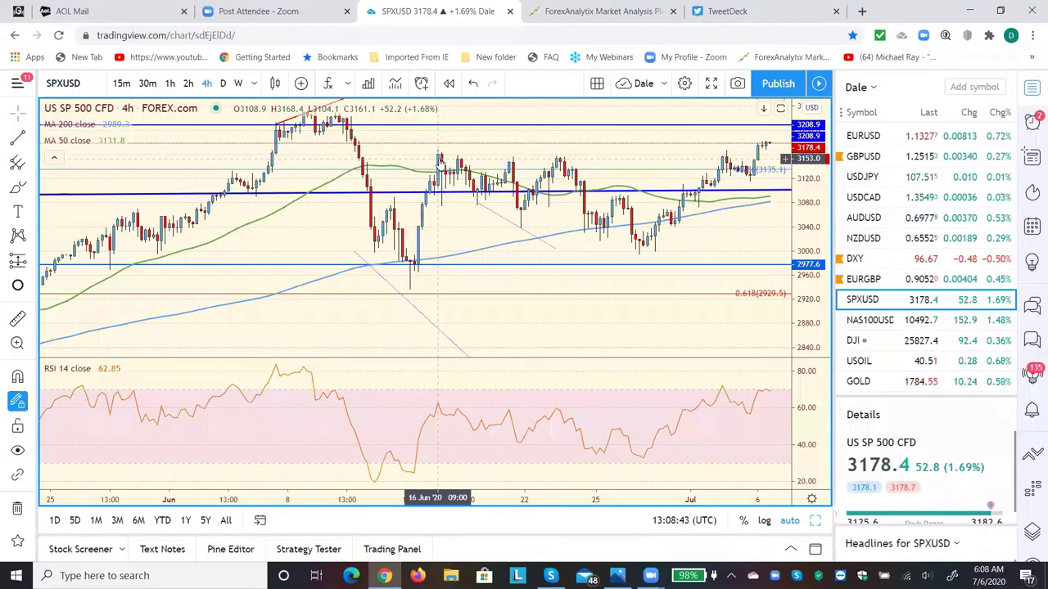
click(887, 322)
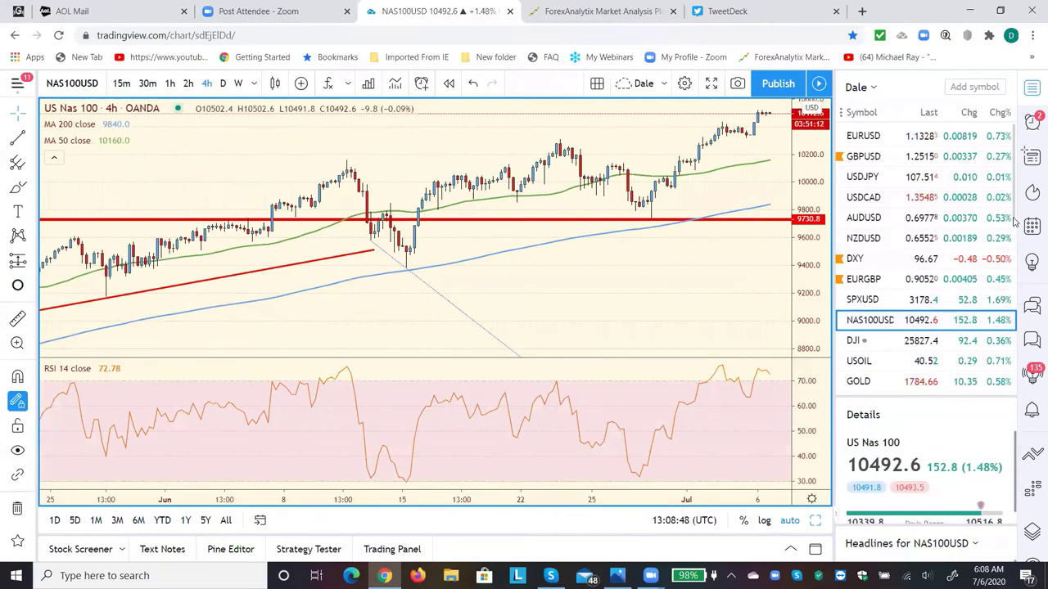
Step: Scroll down the watchlist and load the AMZN 4-hour chart
scroll(1013, 226, down, 4)
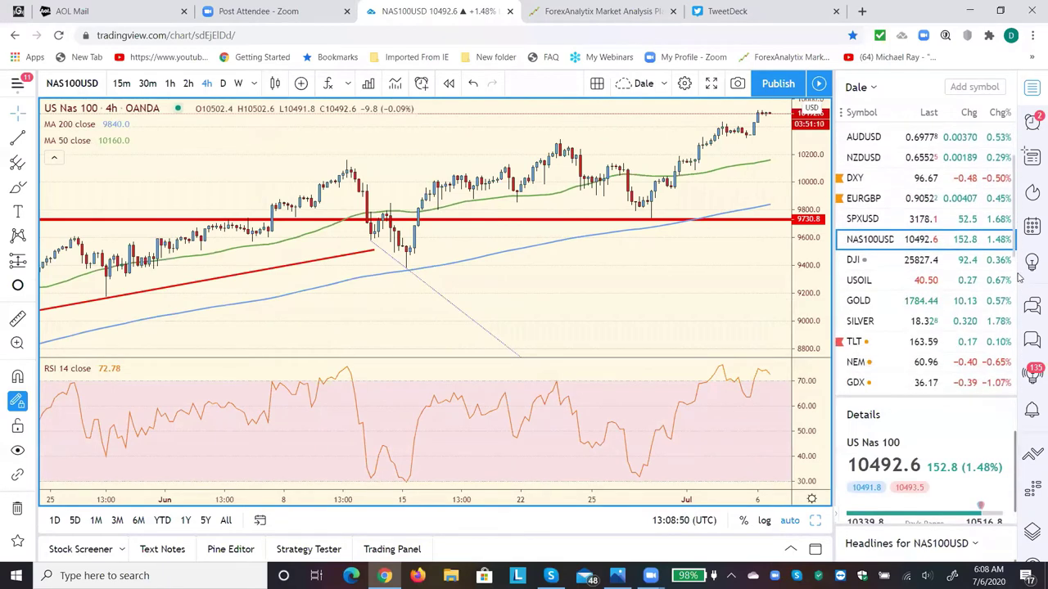
drag(1030, 338, 1028, 388)
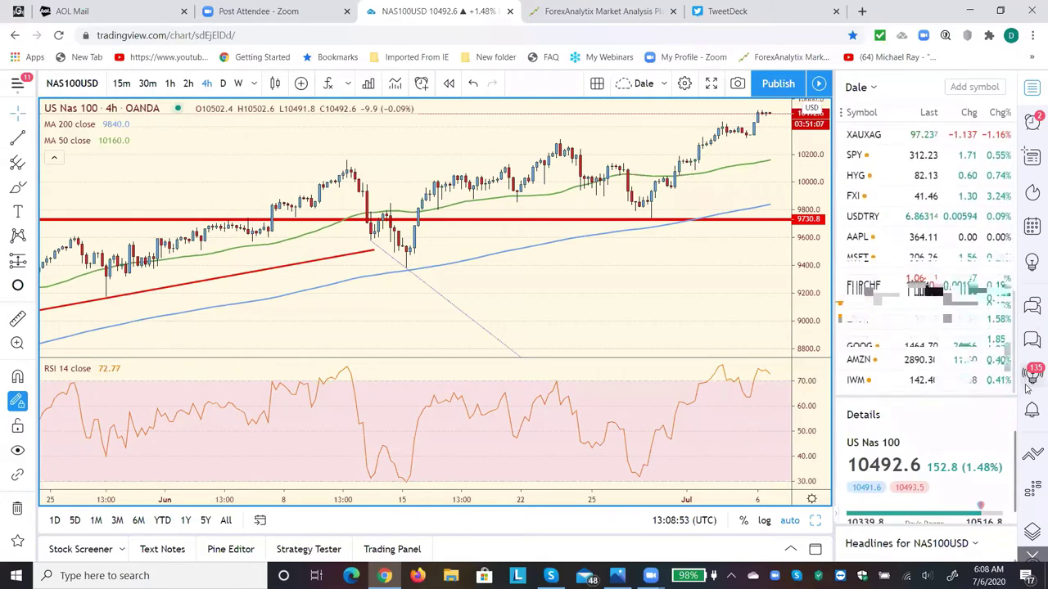
click(865, 361)
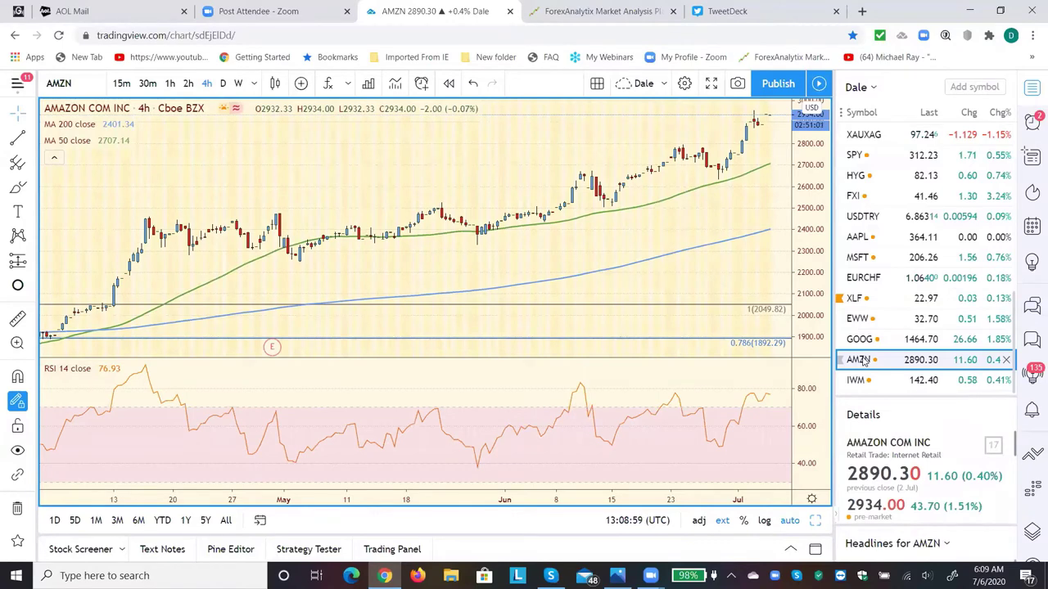
Step: Switch AMZN to the D interval, then load the AAPL daily chart
click(222, 83)
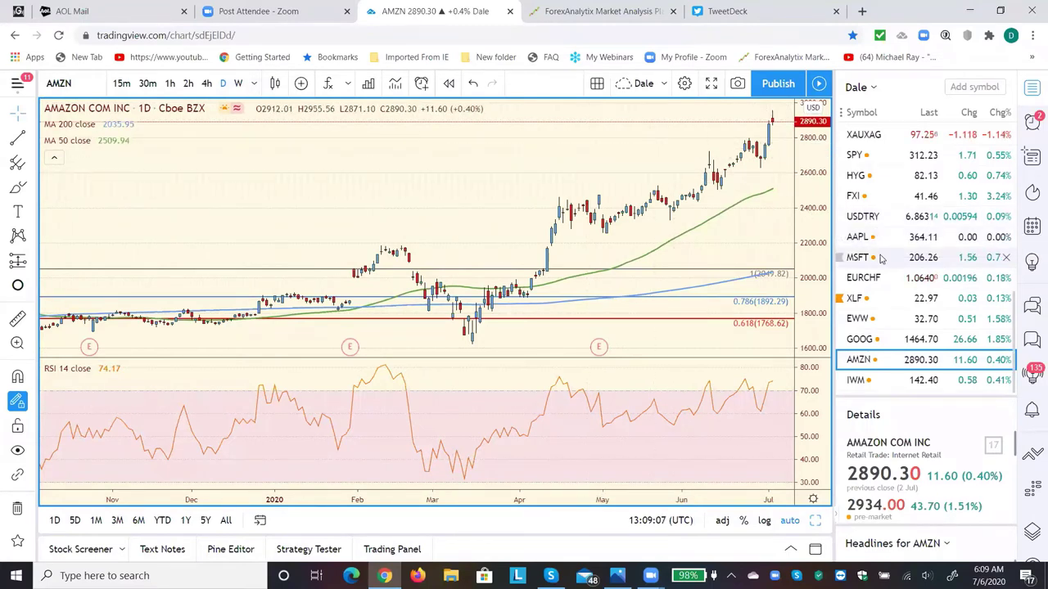
click(858, 239)
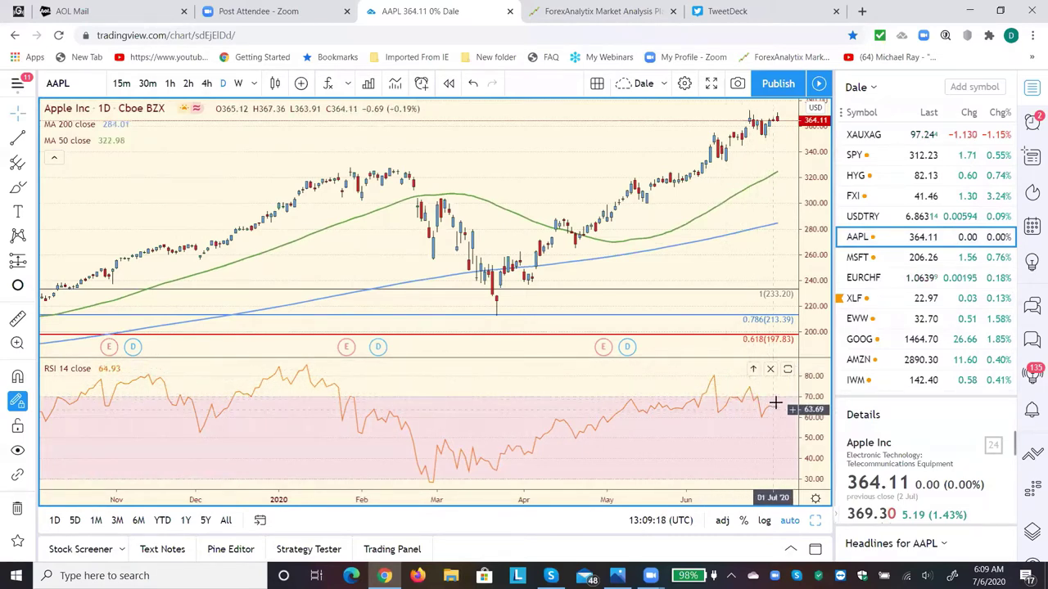
Step: Set the AAPL chart to the 4h interval
click(212, 88)
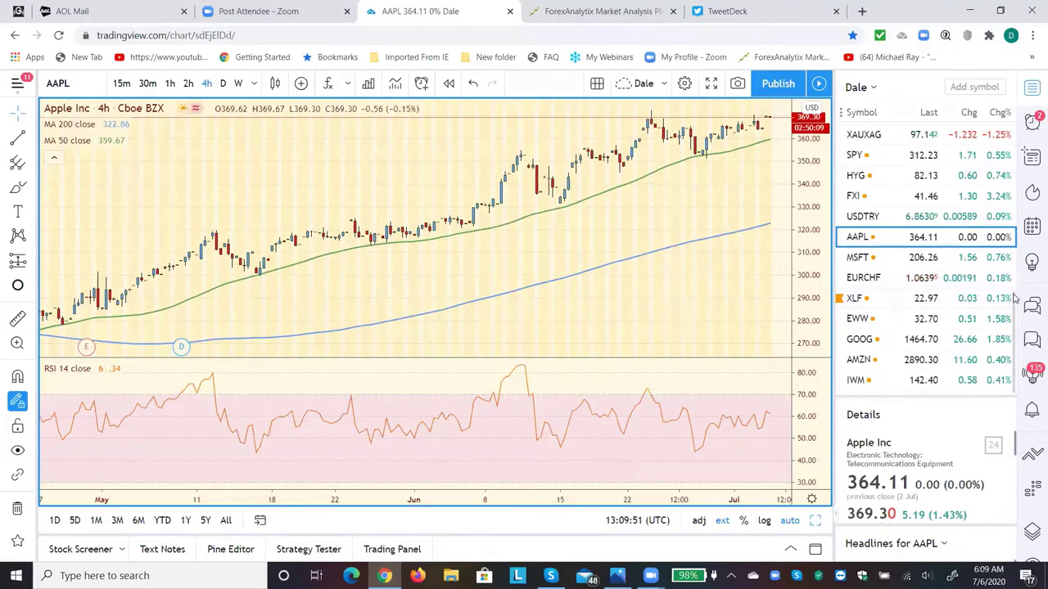
scroll(982, 278, up, 3)
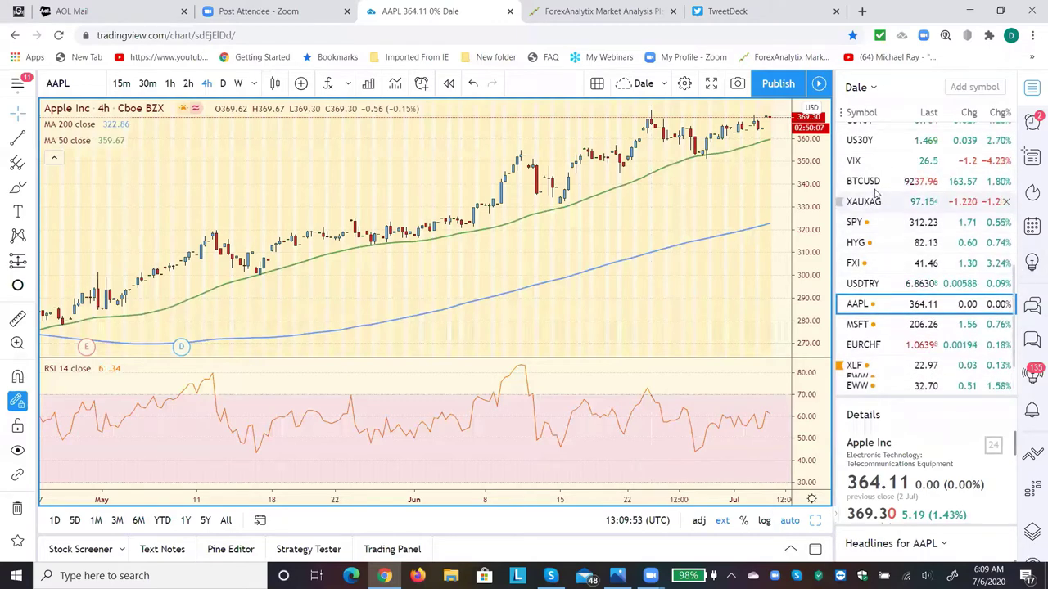
Step: Load the VIX 4-hour chart from the watchlist and scroll it to the top
click(854, 162)
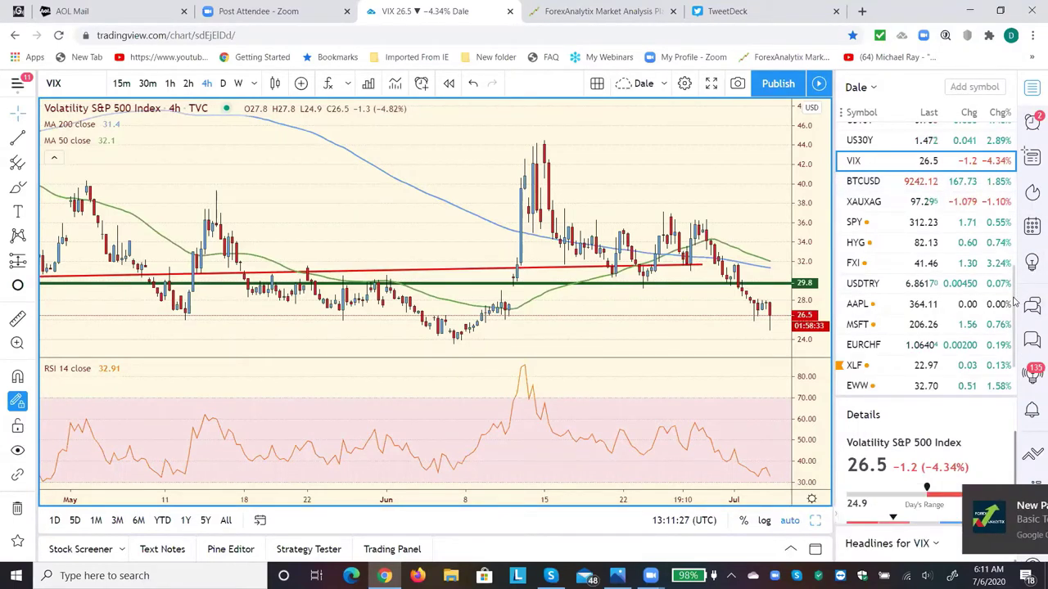
scroll(1013, 302, up, 6)
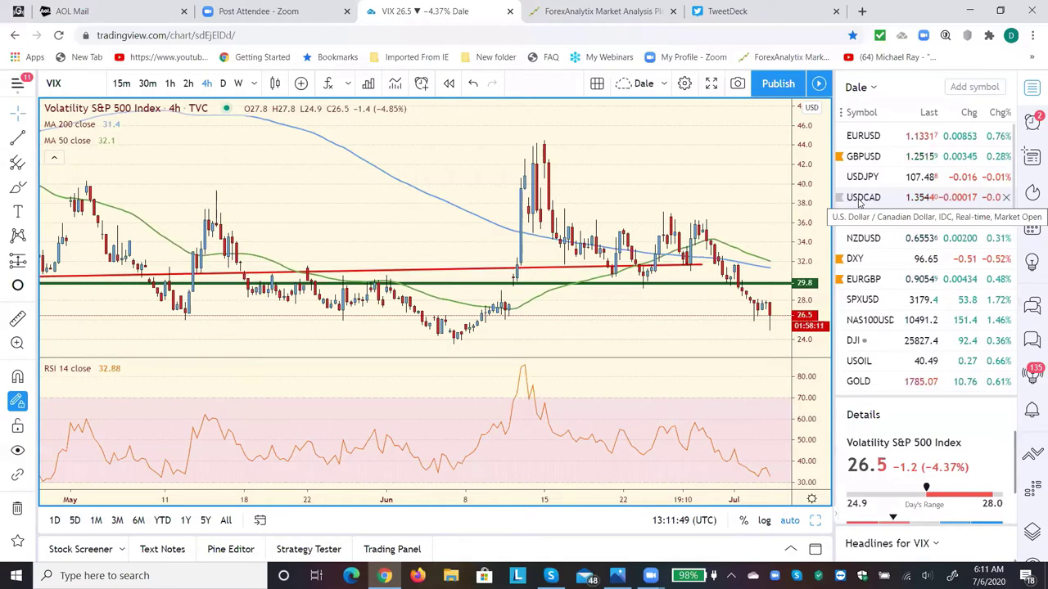
Step: Load USDCAD, set it to the D interval, then open the GOLD daily chart
click(859, 202)
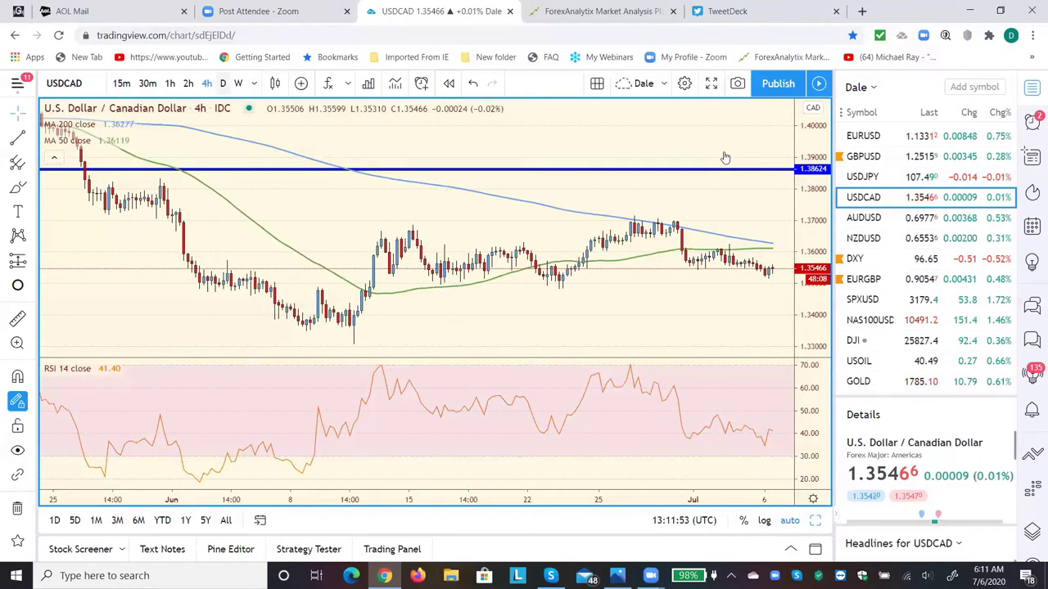
key(d)
key(Return)
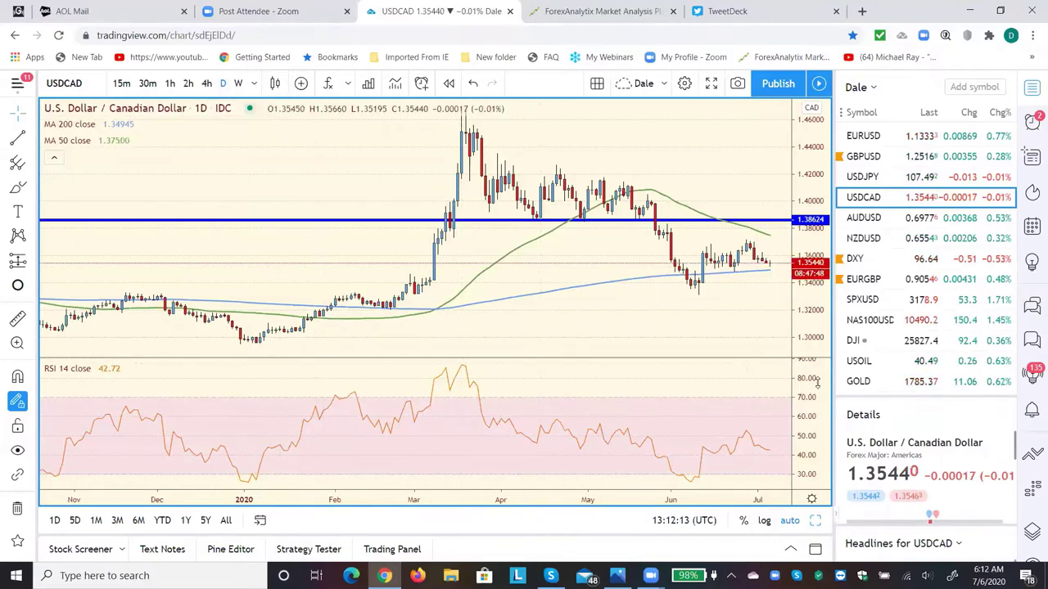
click(862, 387)
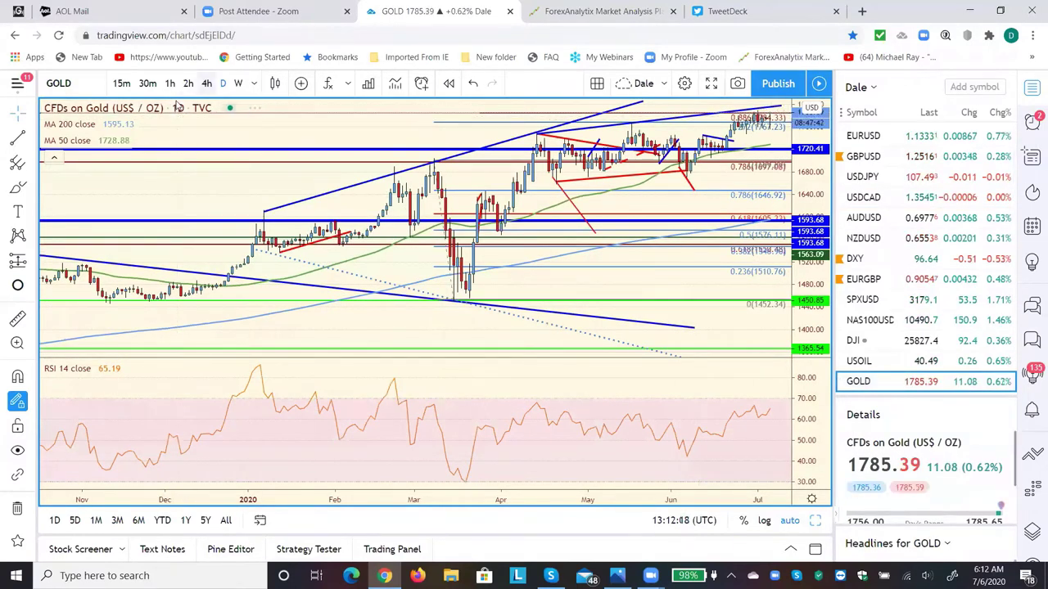
Step: Switch the Gold chart from daily to the 4h (4-hour) timeframe
text(4h)
key(Return)
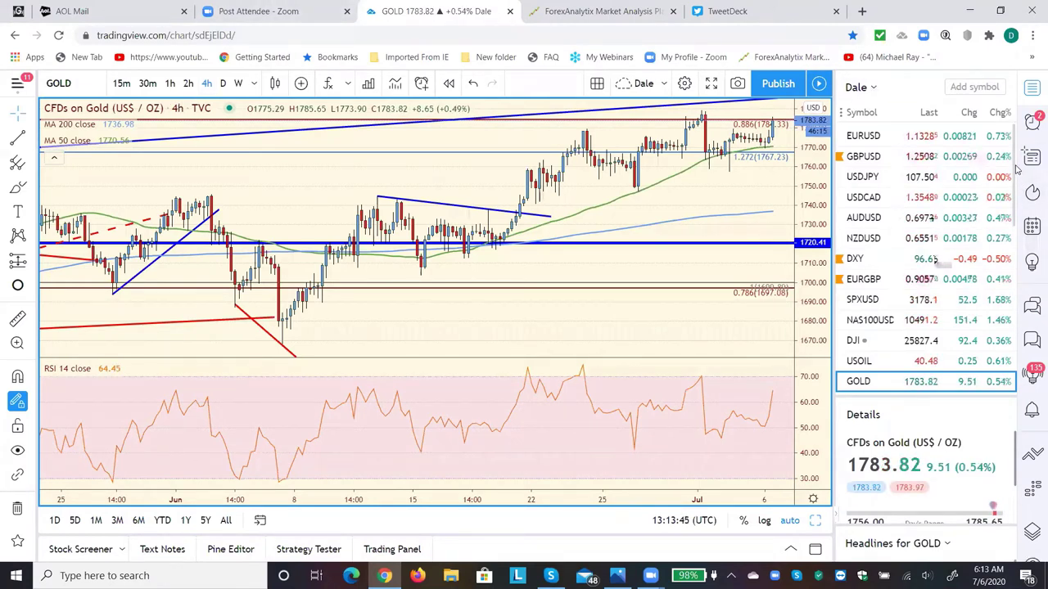
click(861, 301)
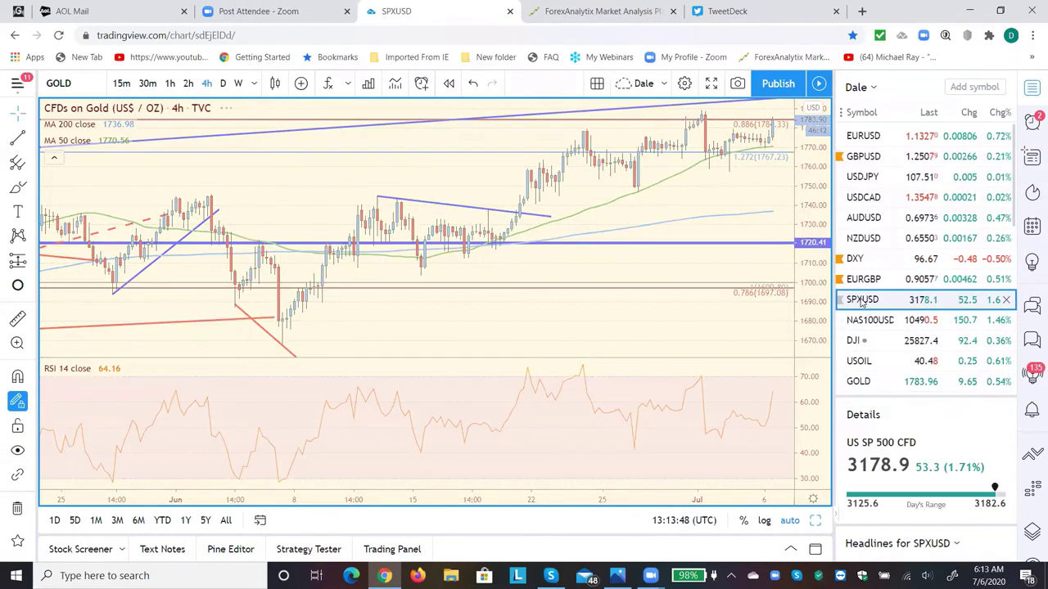
click(869, 365)
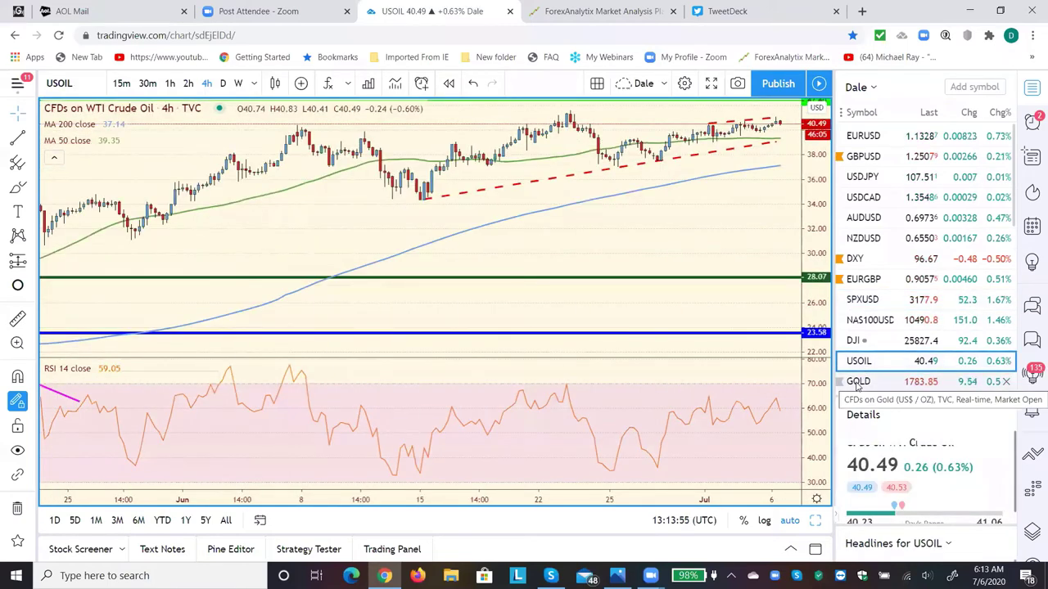
click(857, 385)
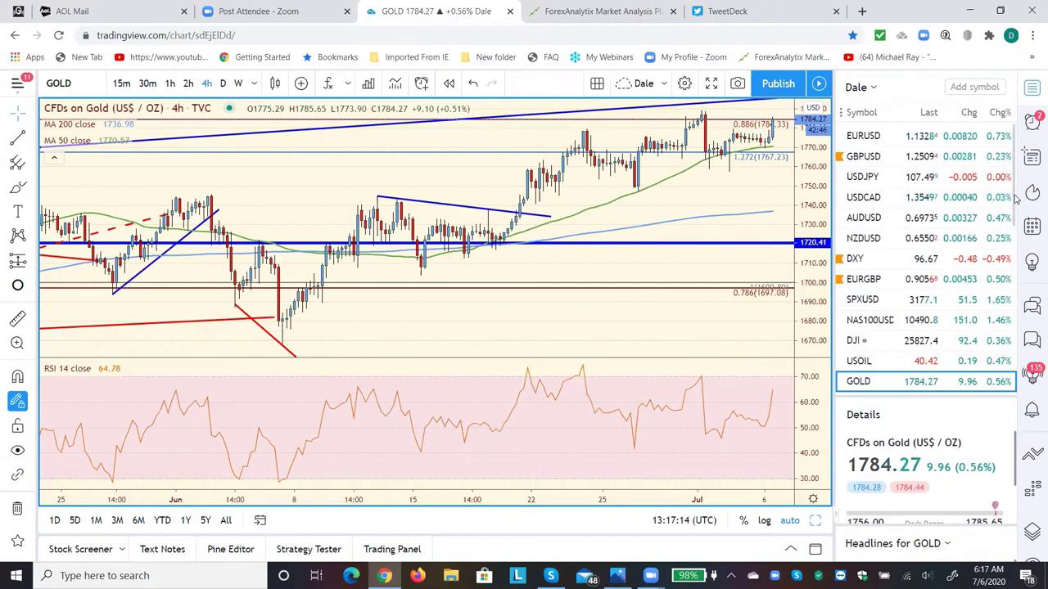
Step: Scroll the watchlist down until VIX, BTCUSD, XAUXAG and SPY are visible
scroll(1015, 209, down, 1)
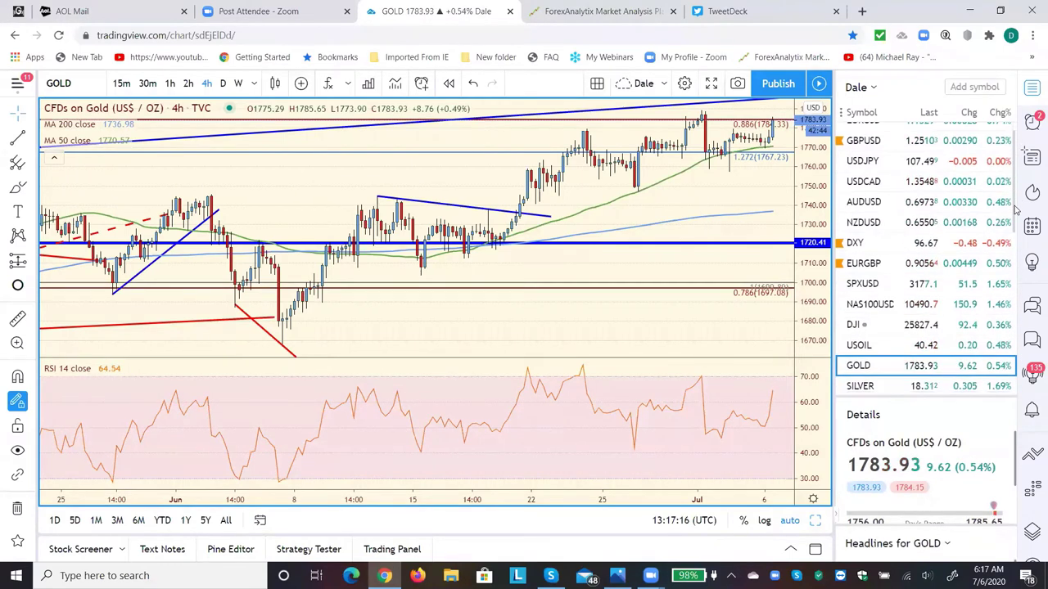
scroll(1015, 211, down, 3)
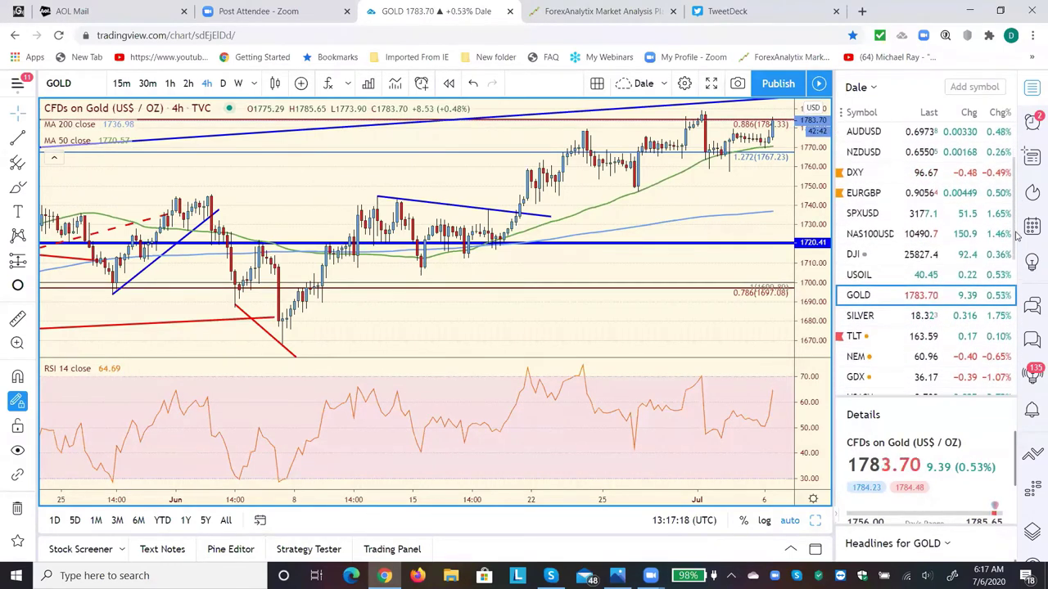
scroll(1017, 237, down, 2)
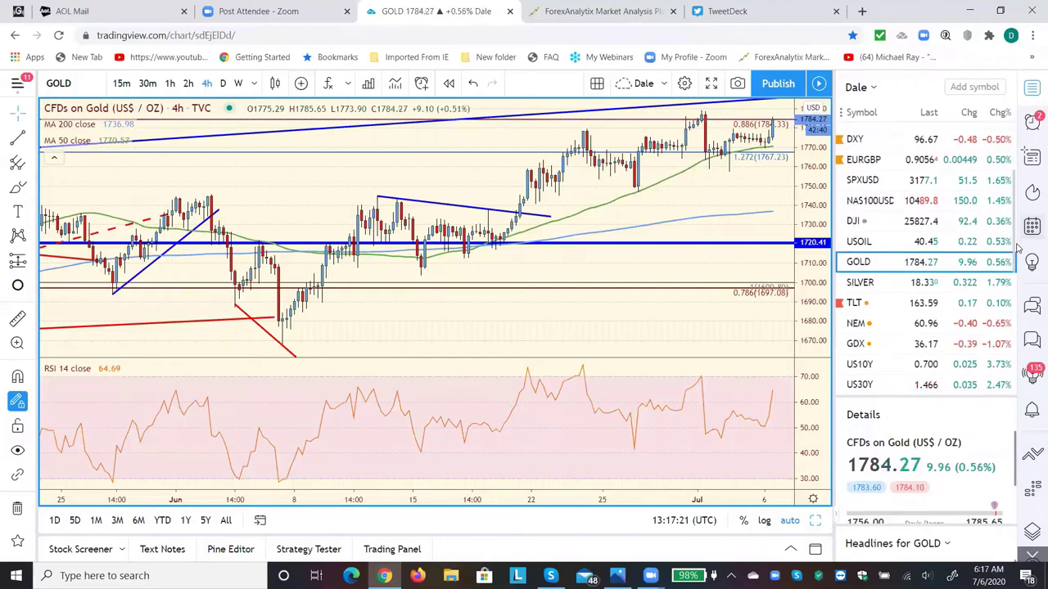
scroll(1018, 254, down, 1)
scroll(1015, 270, down, 3)
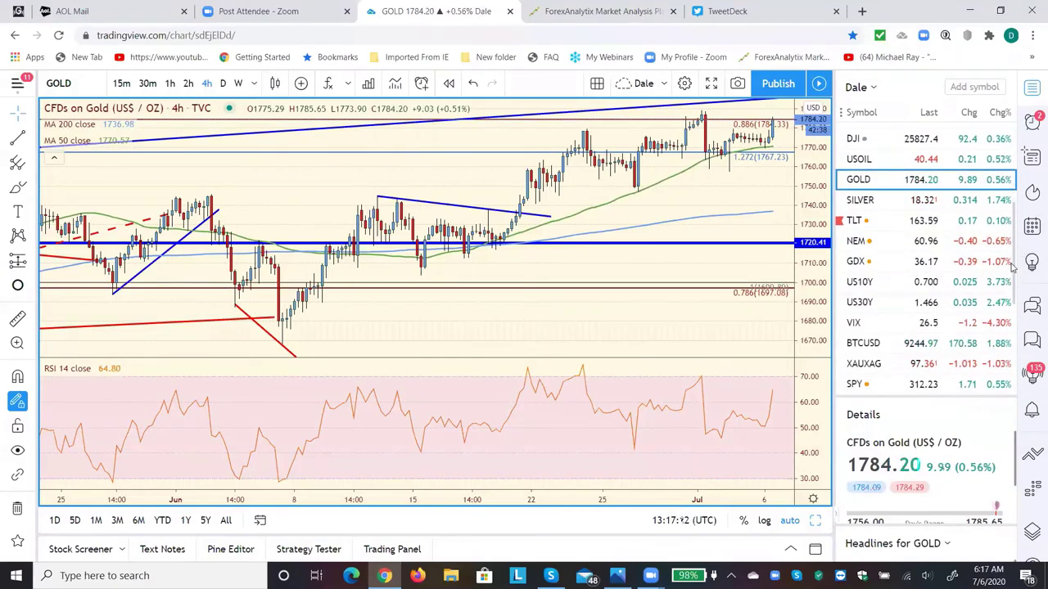
Step: Begin a symbol search for 'so', dismiss it, and maximize the Gold price pane over RSI
click(957, 85)
text(s)
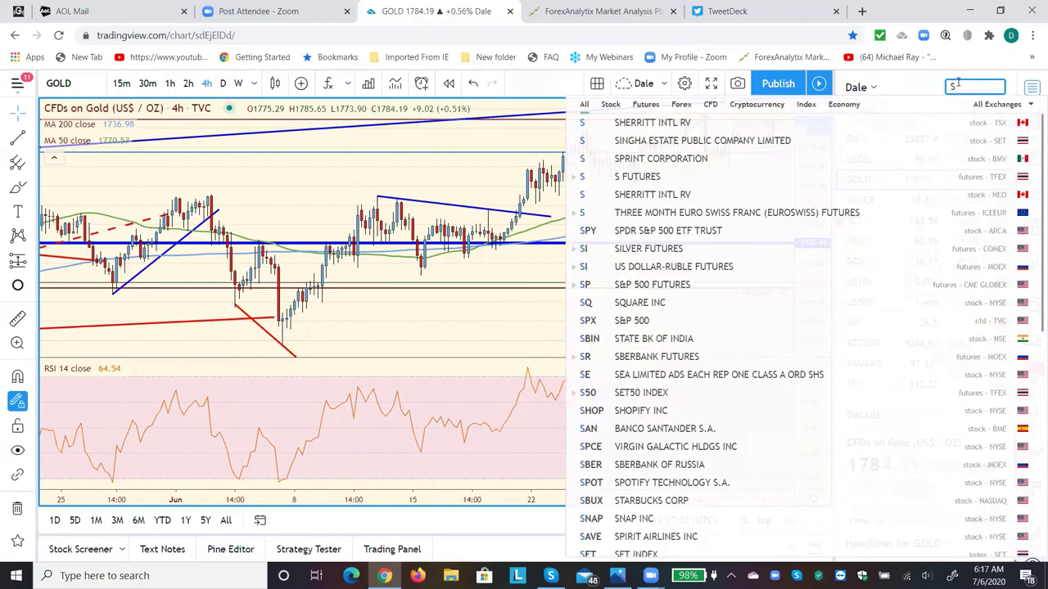
text(o)
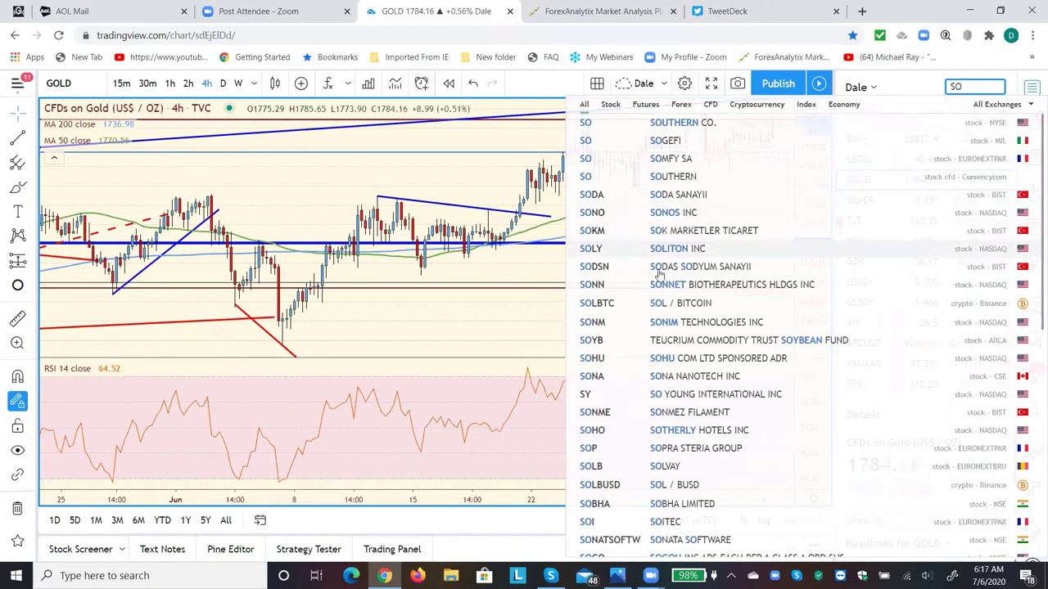
click(500, 314)
double_click(500, 314)
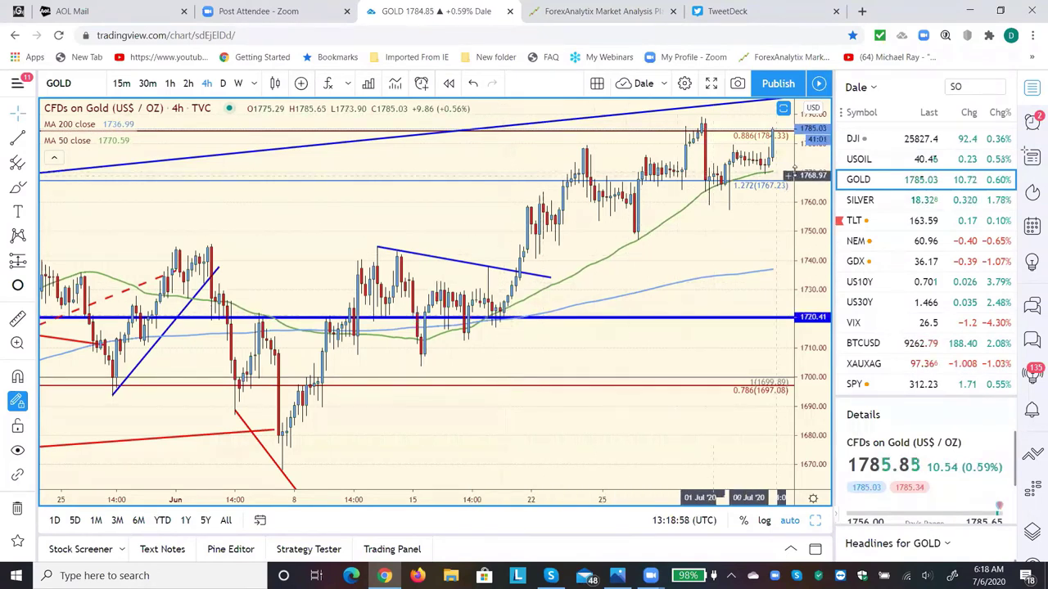
Step: Load the USOIL WTI crude oil chart from the watchlist
click(857, 161)
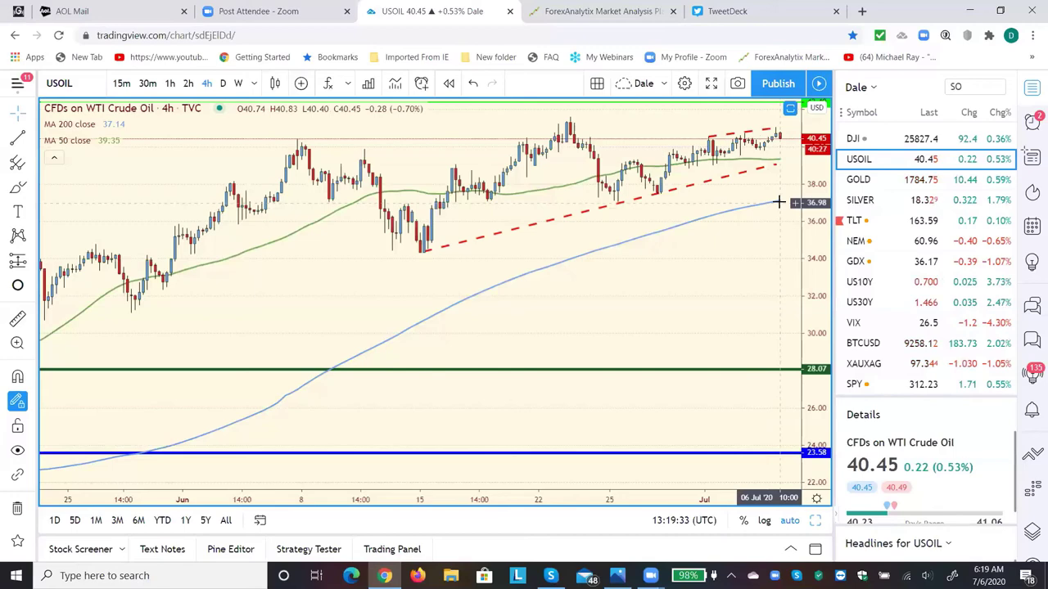
Step: Switch to TweetDeck and open the oil trader's profile card from the User column
click(734, 25)
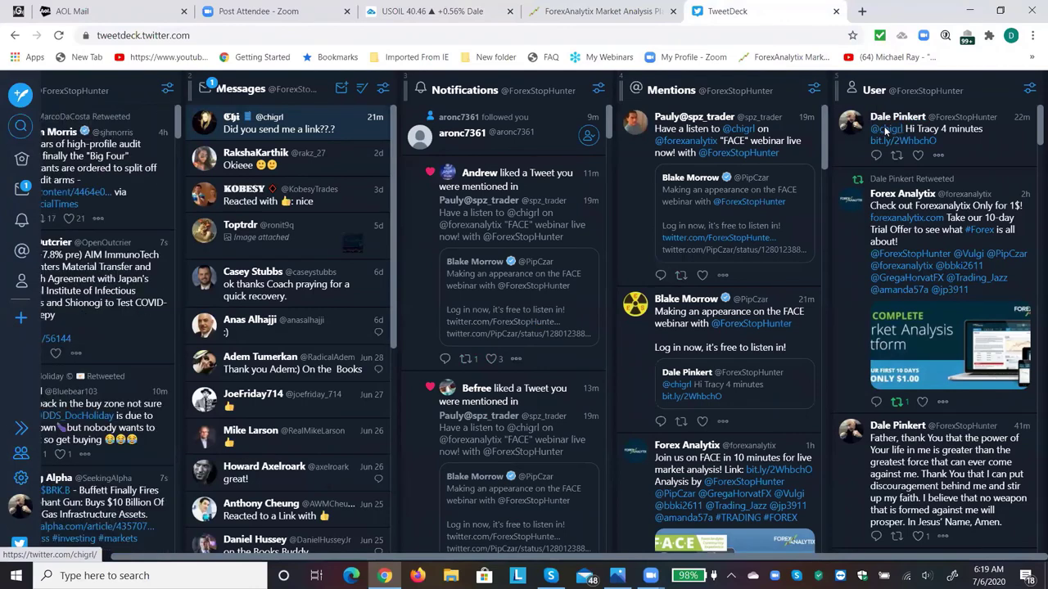
click(886, 129)
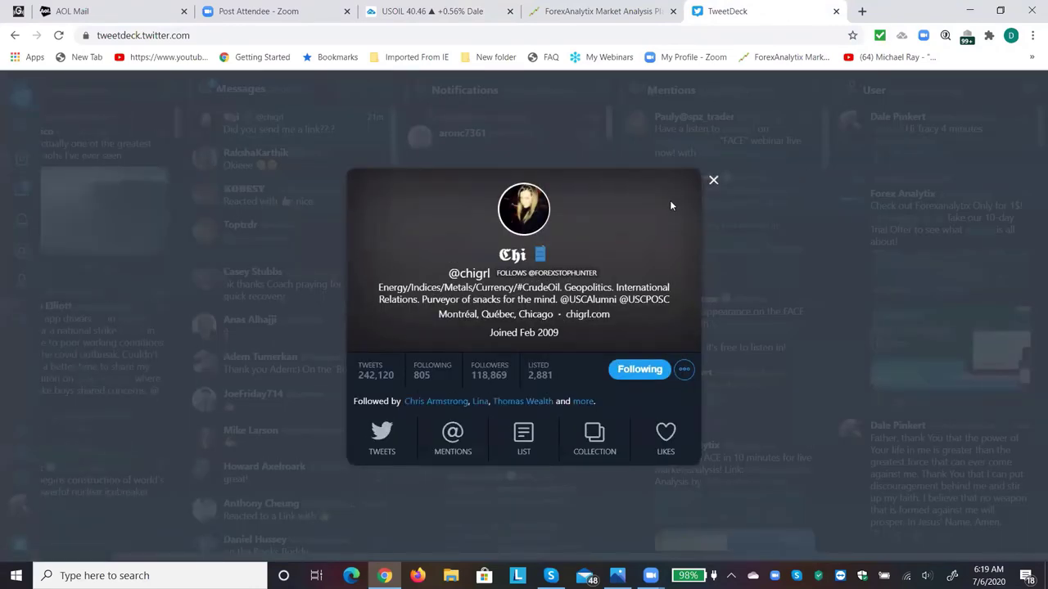
Step: Open the trader's chigrl.com blog in a new tab and browse through its posts
click(587, 316)
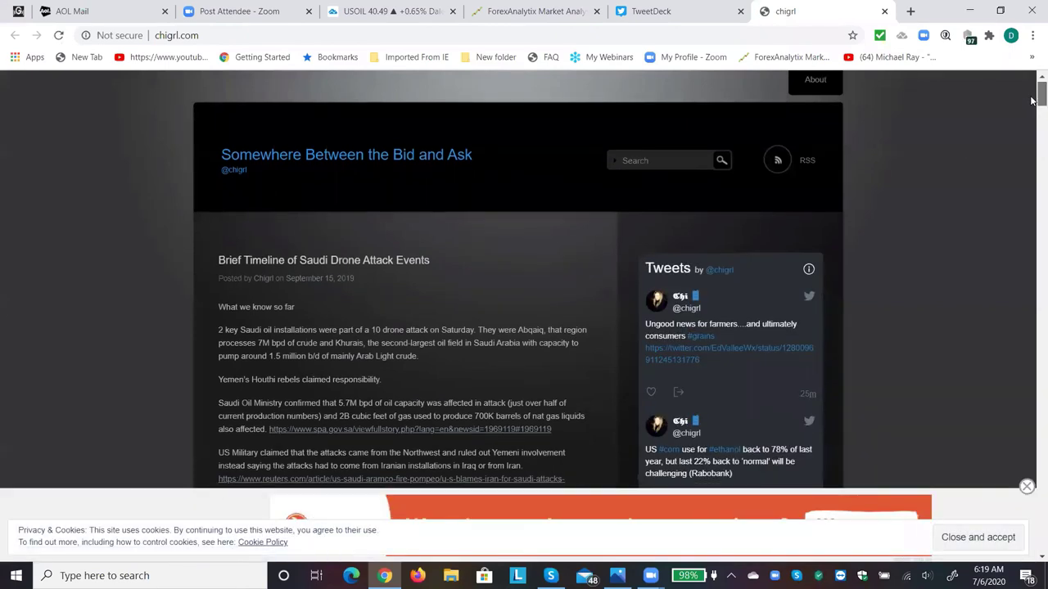
scroll(1032, 100, down, 1)
scroll(1032, 103, down, 1)
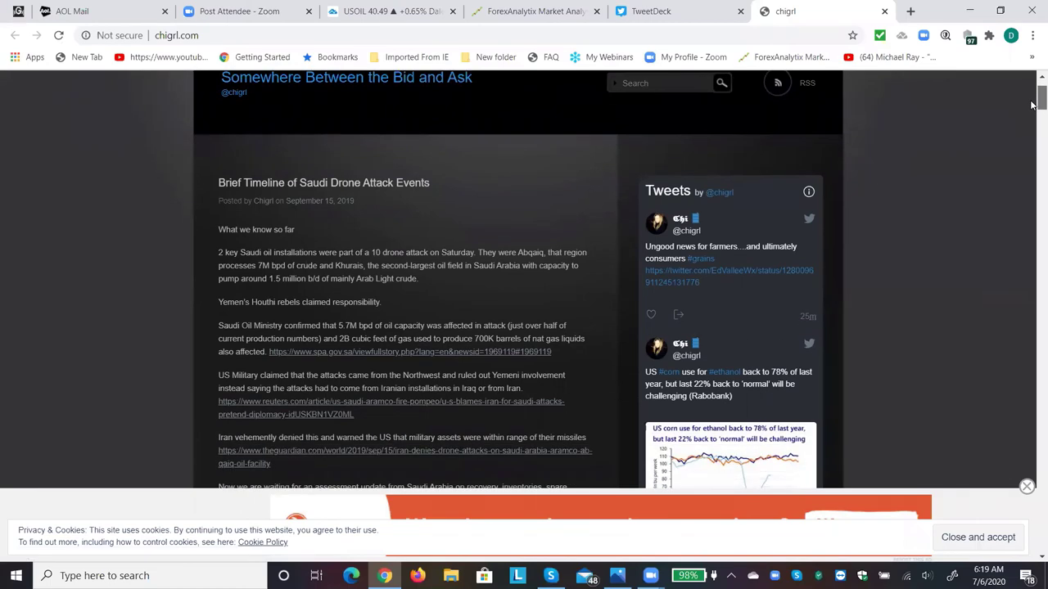
scroll(1033, 103, down, 5)
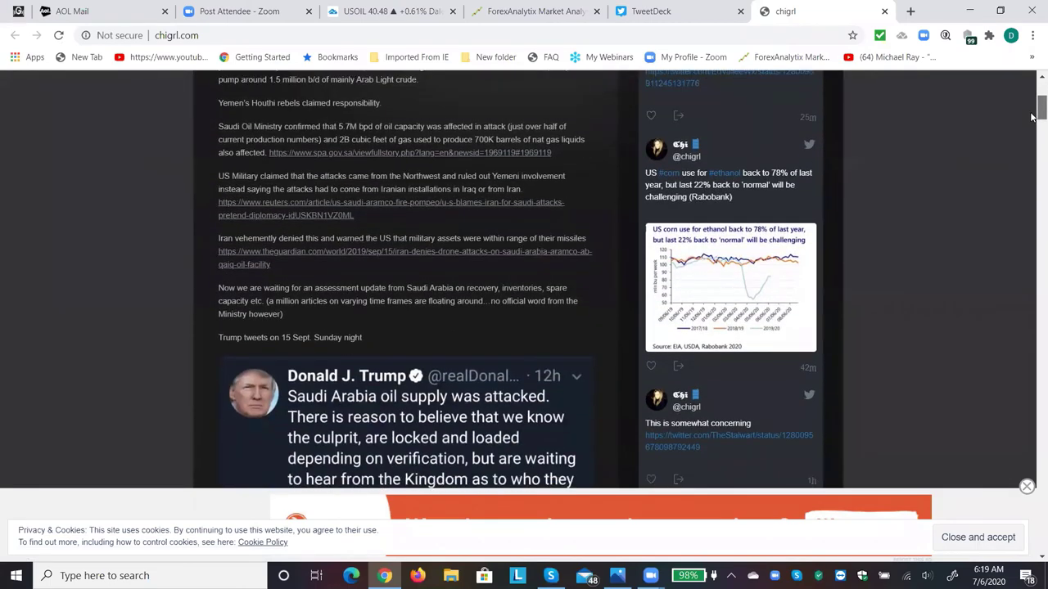
scroll(1031, 117, down, 5)
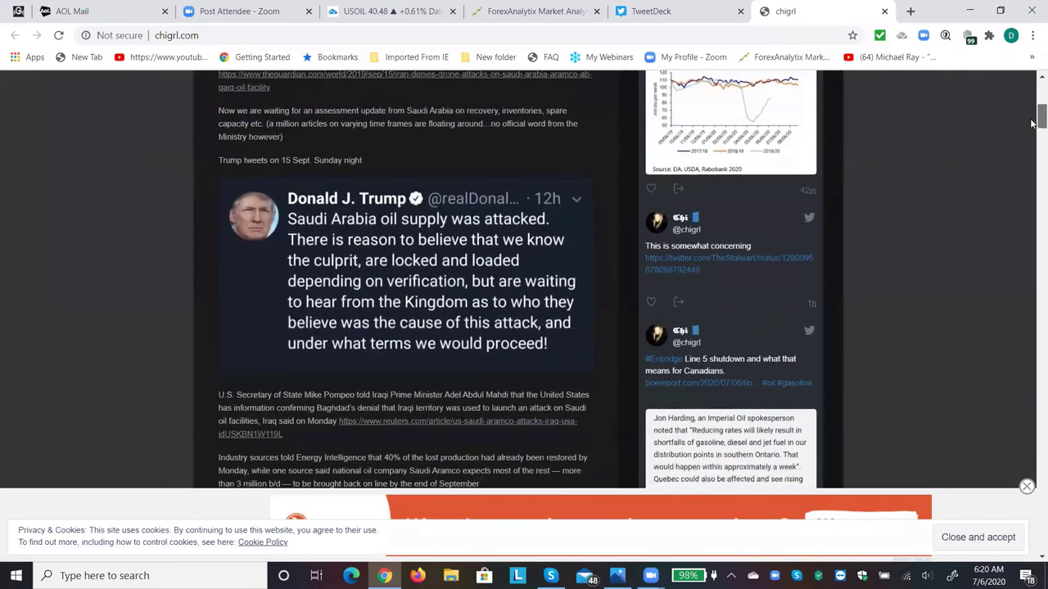
scroll(1032, 131, down, 7)
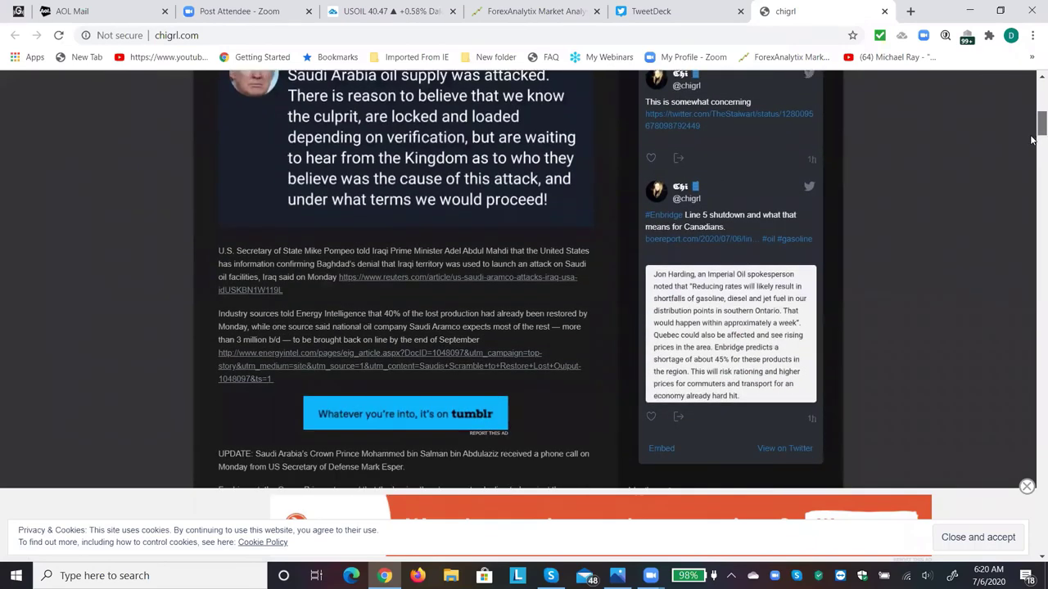
scroll(1032, 146, down, 10)
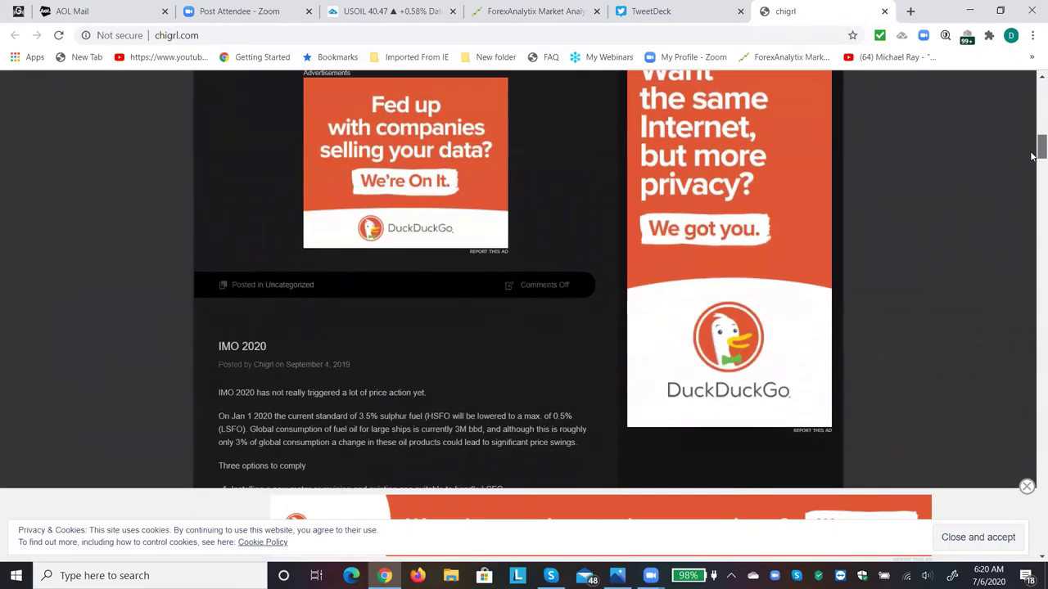
drag(1031, 159, 1033, 100)
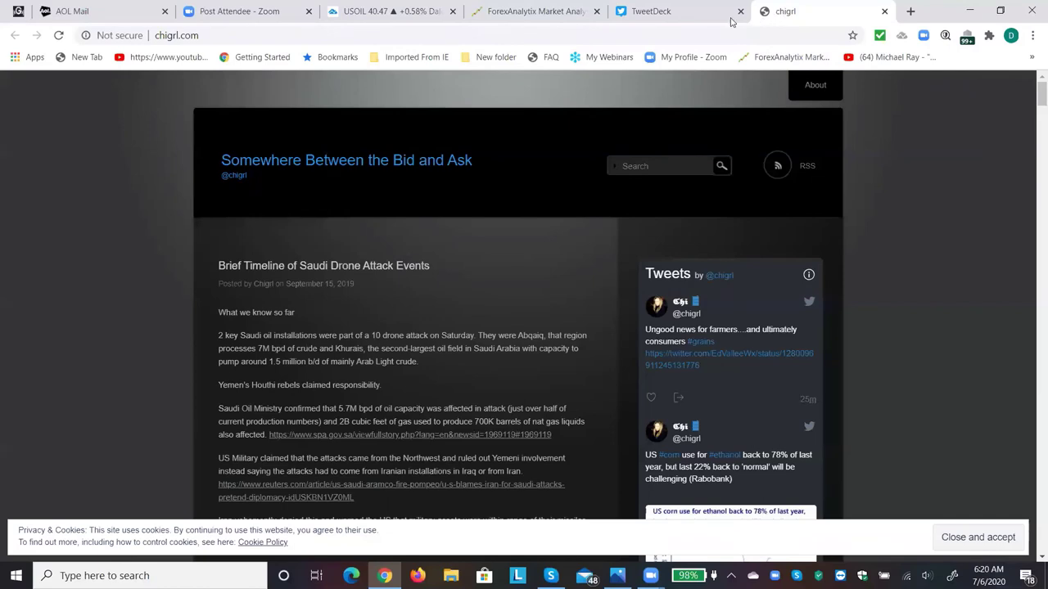
Step: Go back to the trader's TweetDeck profile card and briefly peek at the Zoom meeting controls
click(694, 18)
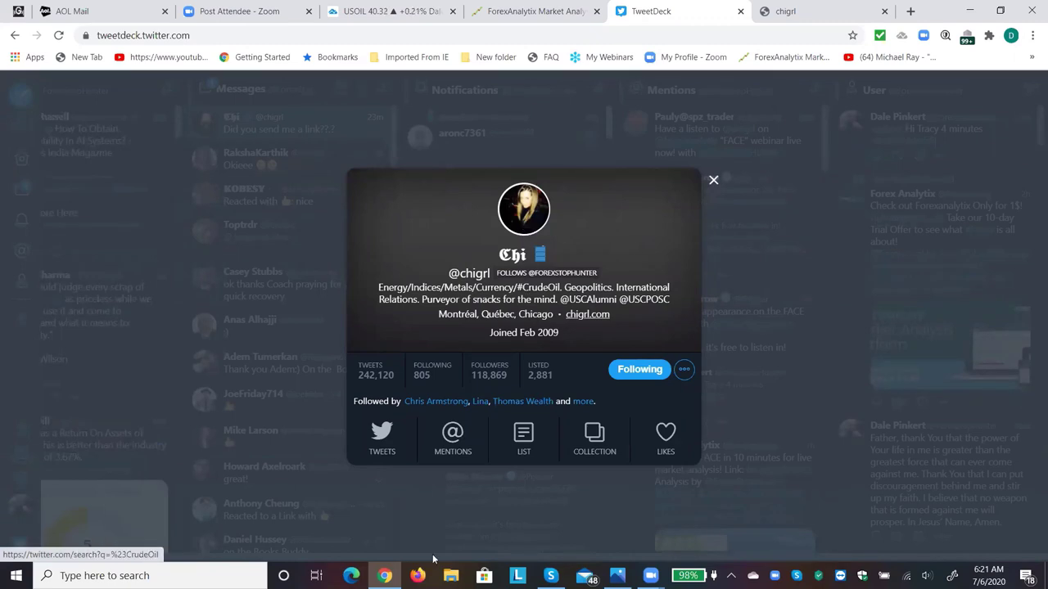
mouse_move(650, 575)
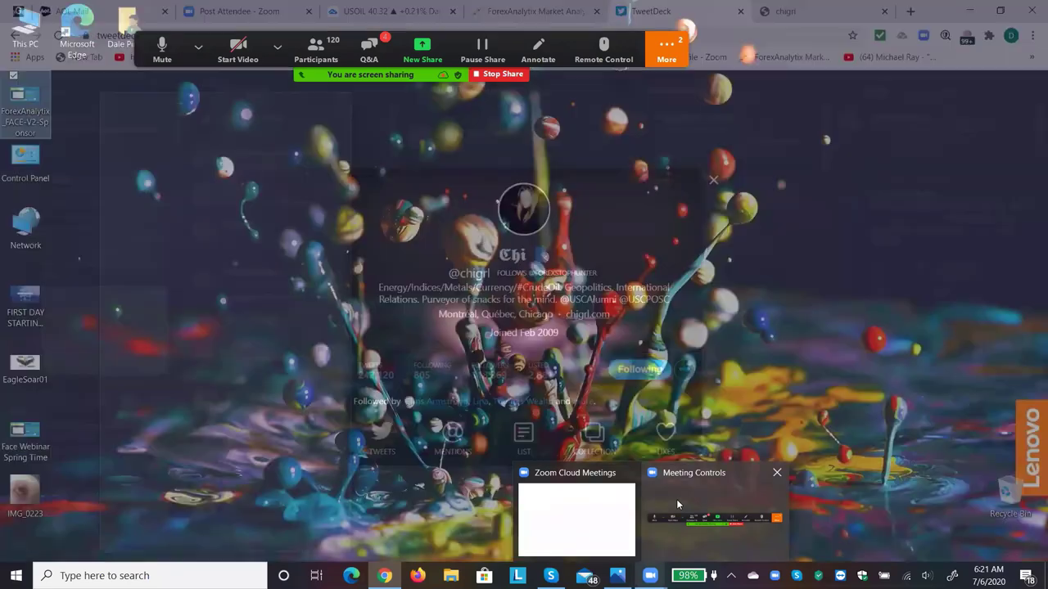
click(676, 505)
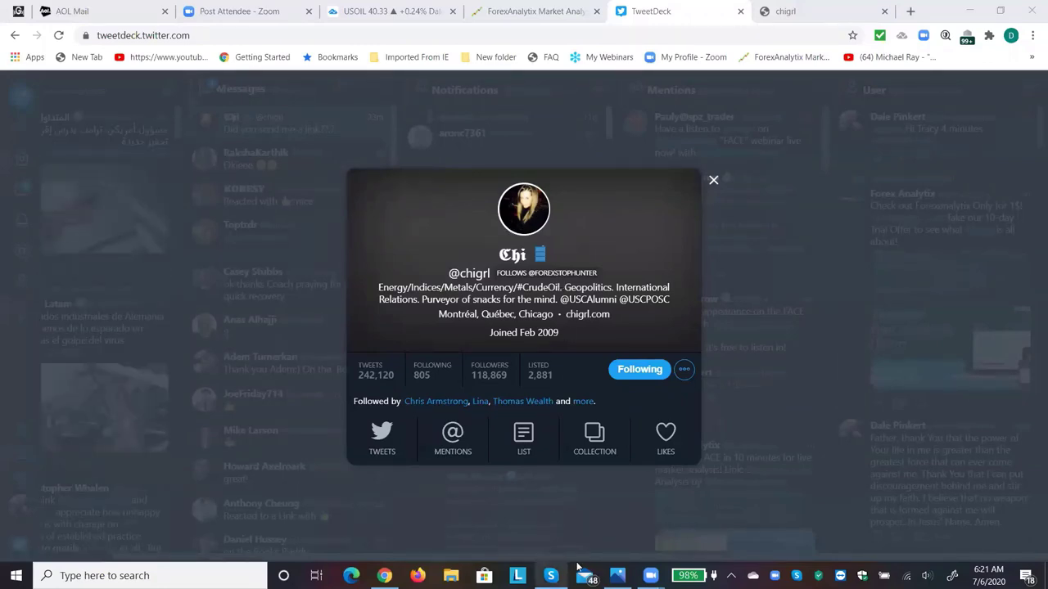
mouse_move(650, 576)
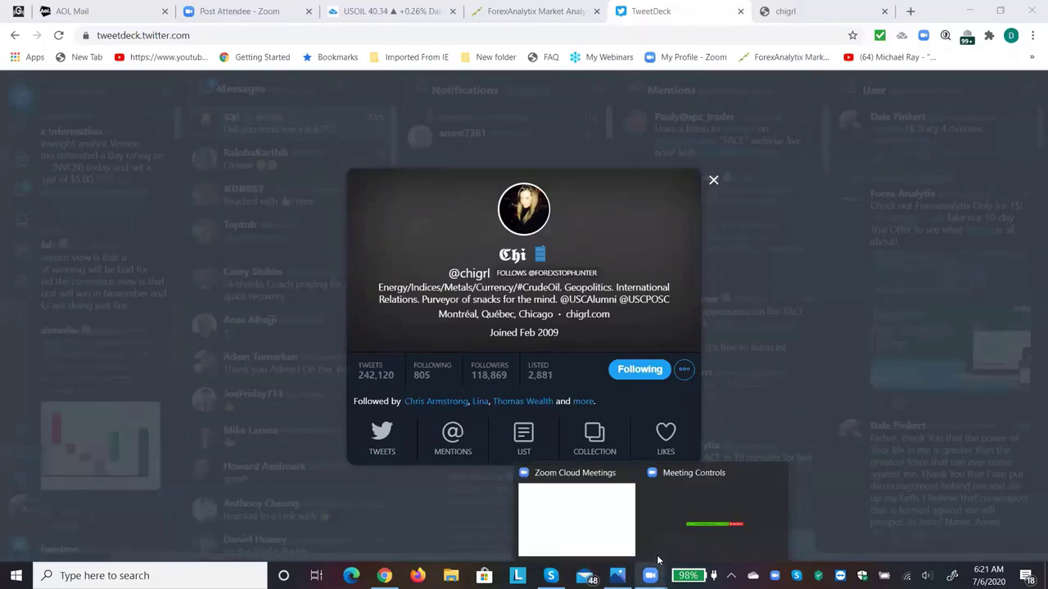
mouse_move(680, 506)
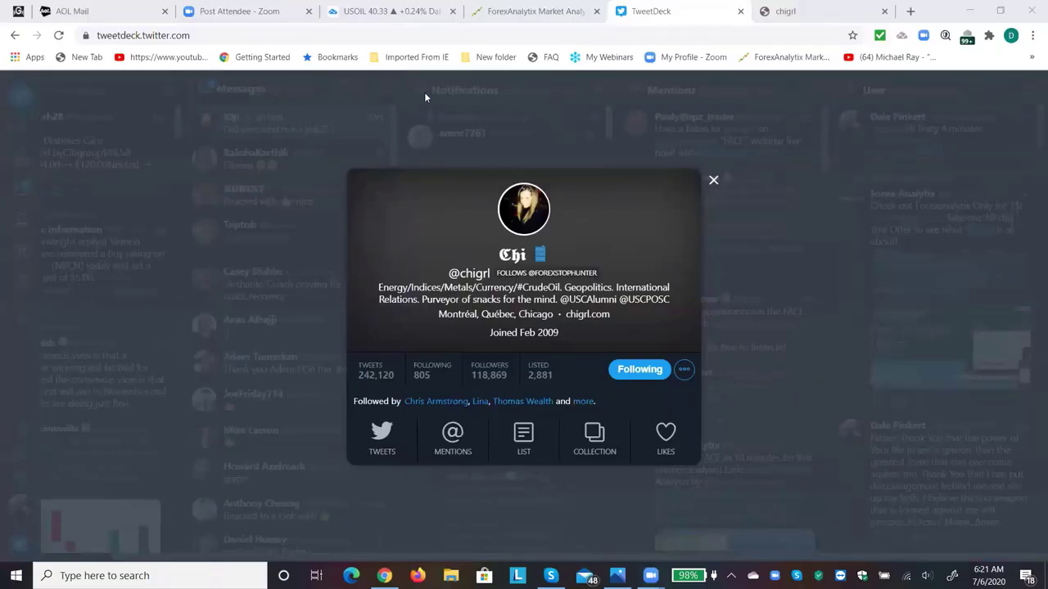